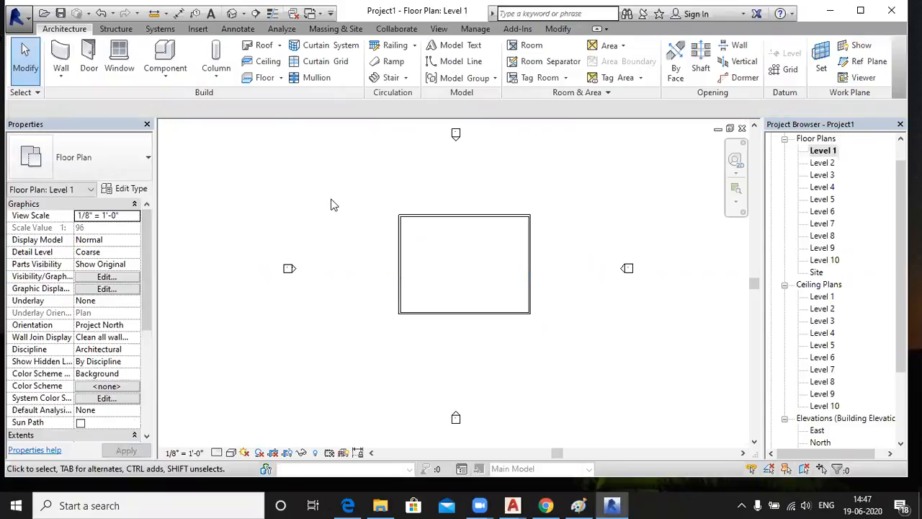
- Create a flat roof by footprint on Level 2, sketching its rectangular boundary along the outer faces of the building's walls
left_click(264, 45)
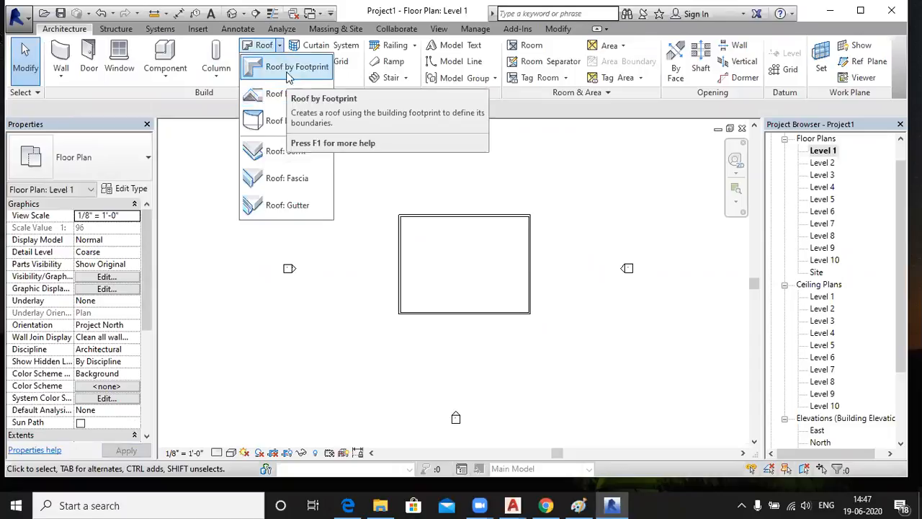
left_click(289, 67)
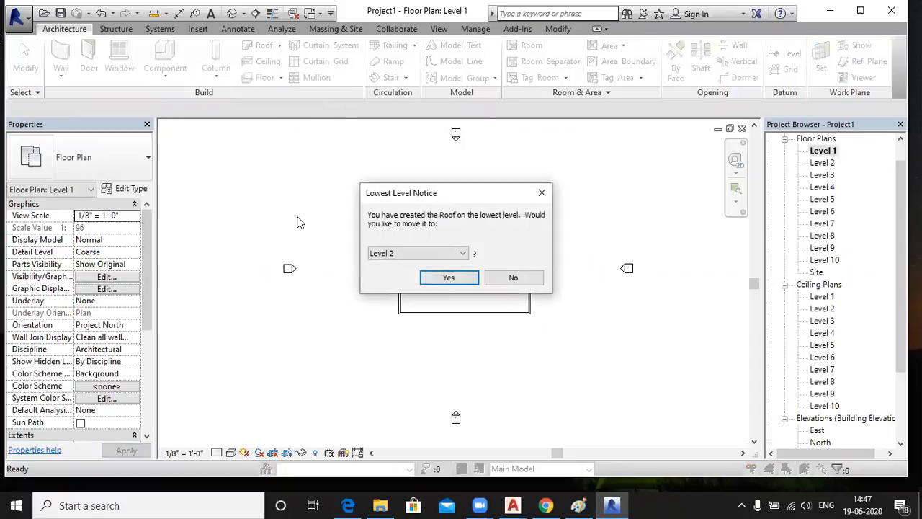
left_click(447, 278)
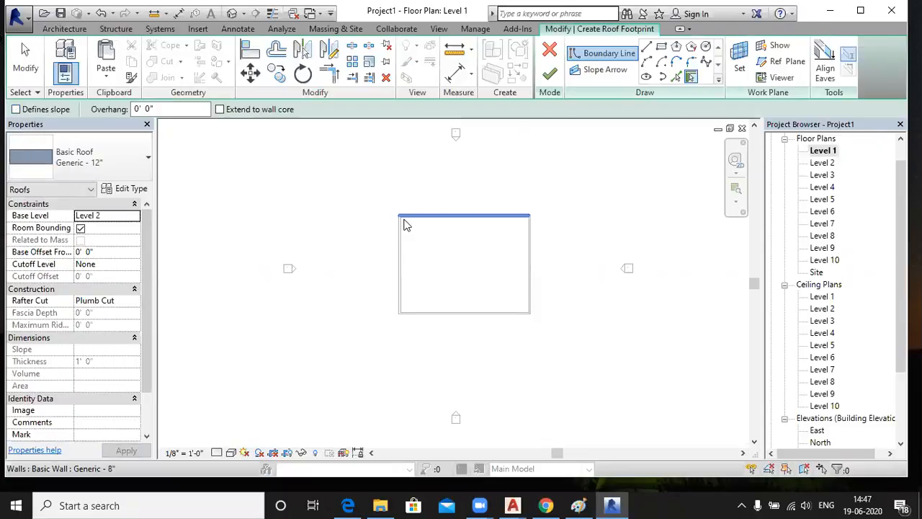
scroll(403, 220, "up", 2)
left_click(661, 46)
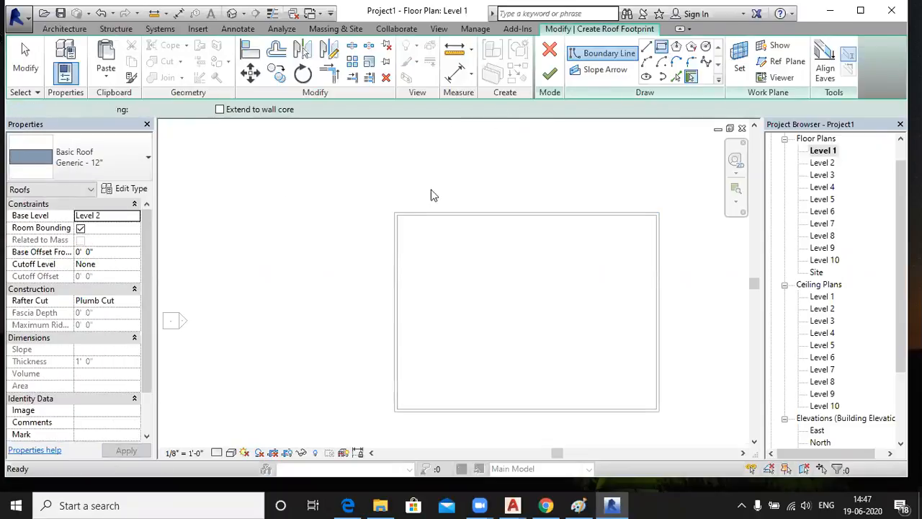
left_click(396, 214)
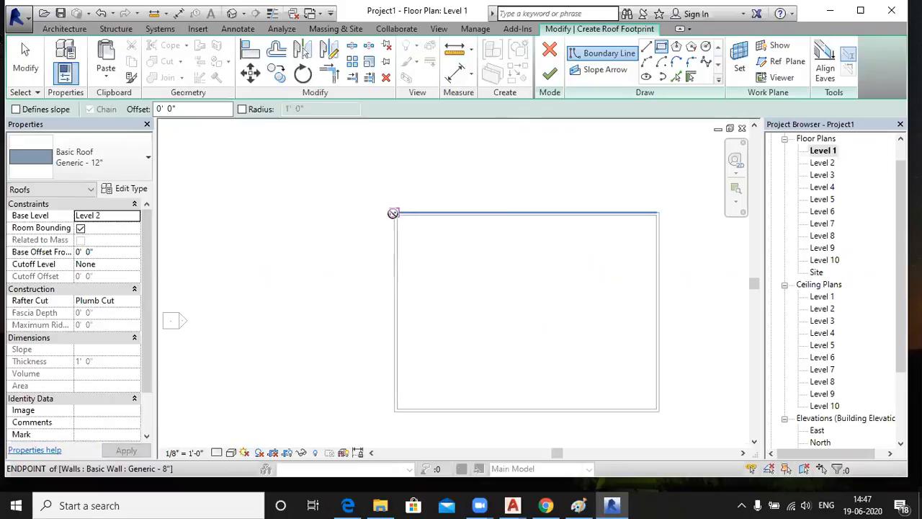
left_click(657, 410)
left_click(550, 75)
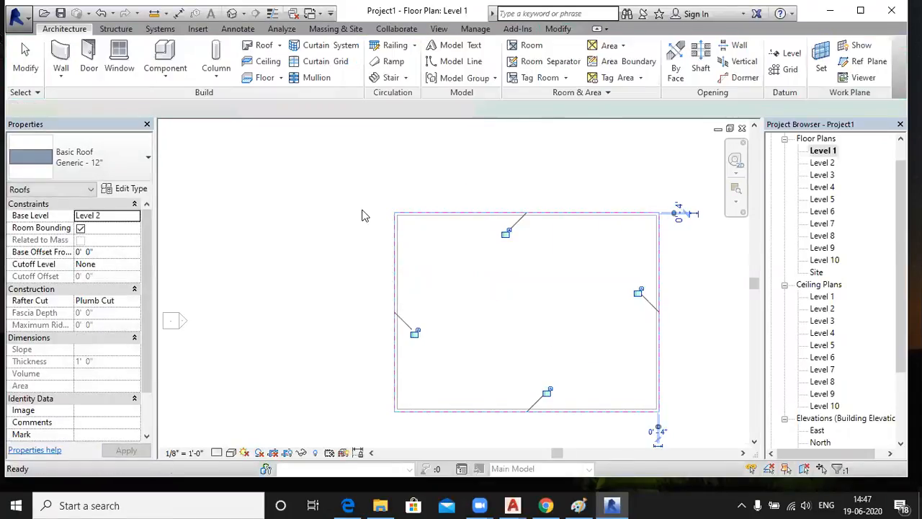
- Open the default 3D view of the building and change its visual style to one with filled surfaces
left_click(231, 13)
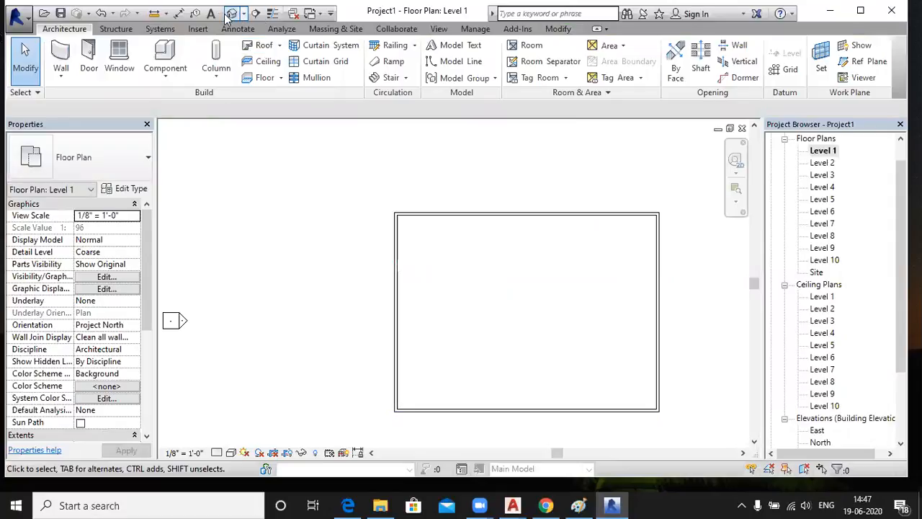
left_click(232, 452)
left_click(256, 424)
scroll(368, 234, "down", 3)
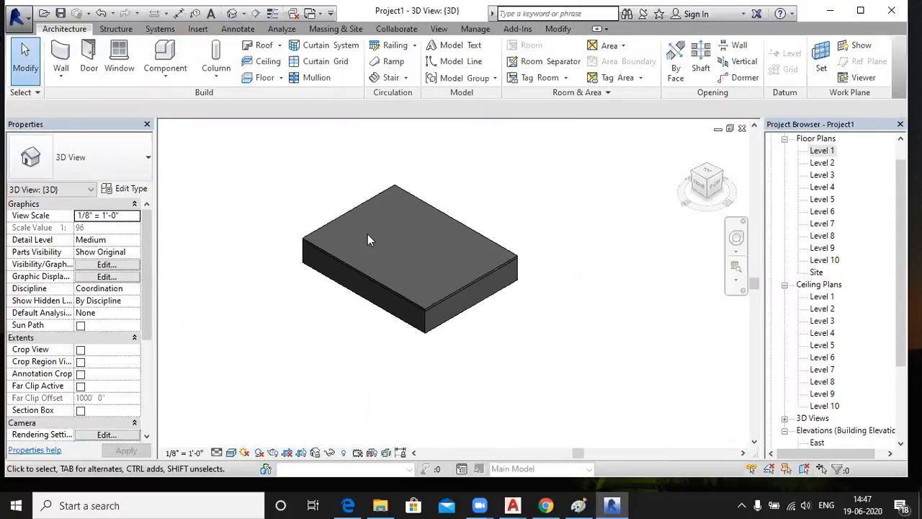
- Copy all the walls and the roof and paste them aligned to Level 2 through Level 10
left_click_drag(278, 156, 551, 380)
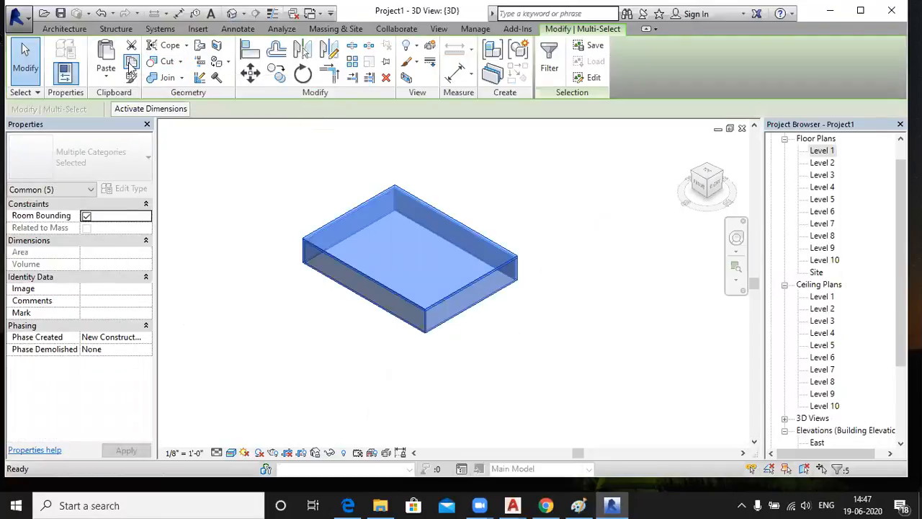
left_click(108, 77)
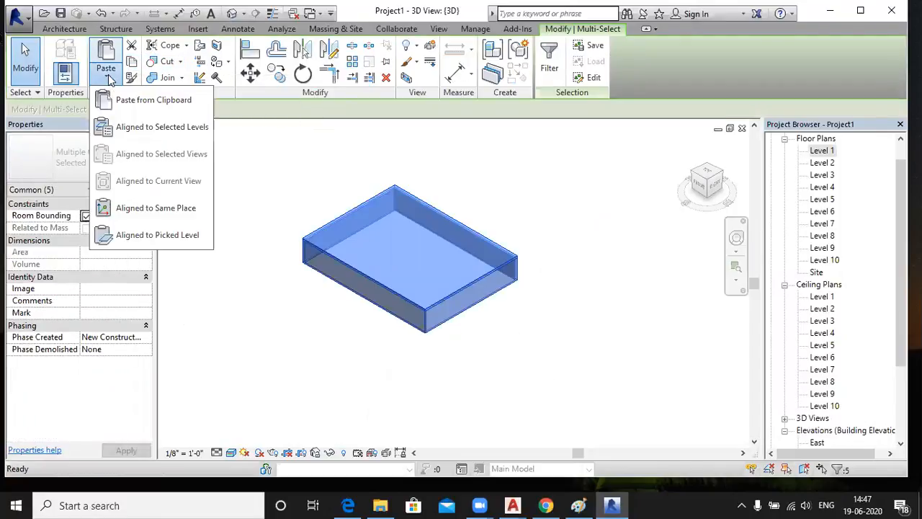
left_click(152, 127)
left_click(390, 166)
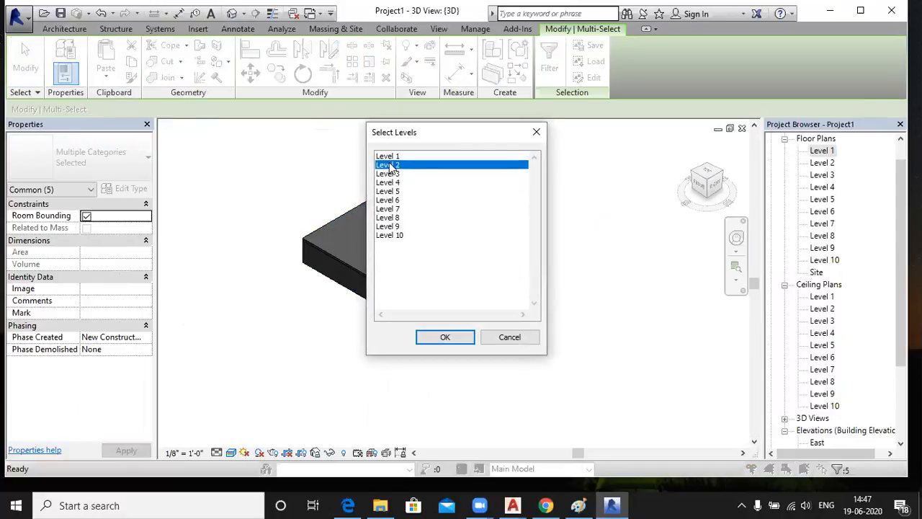
left_click_drag(390, 167, 403, 235)
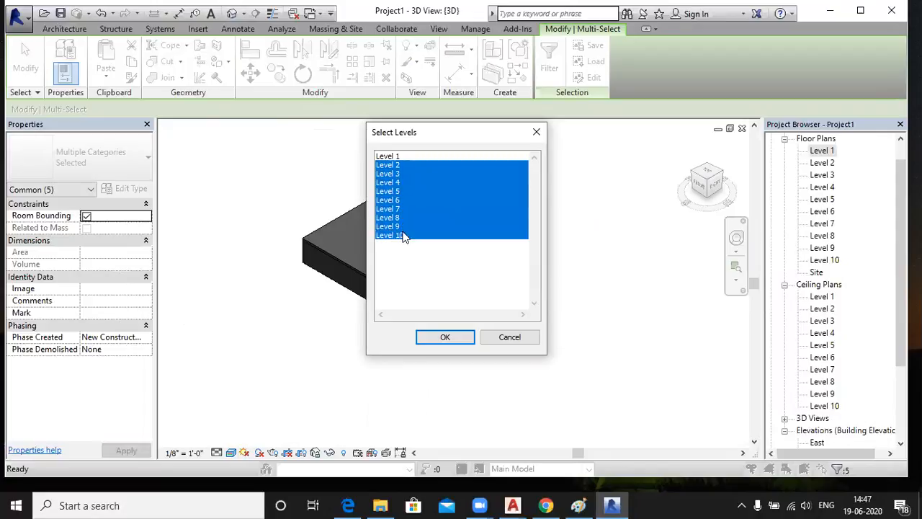
left_click(446, 336)
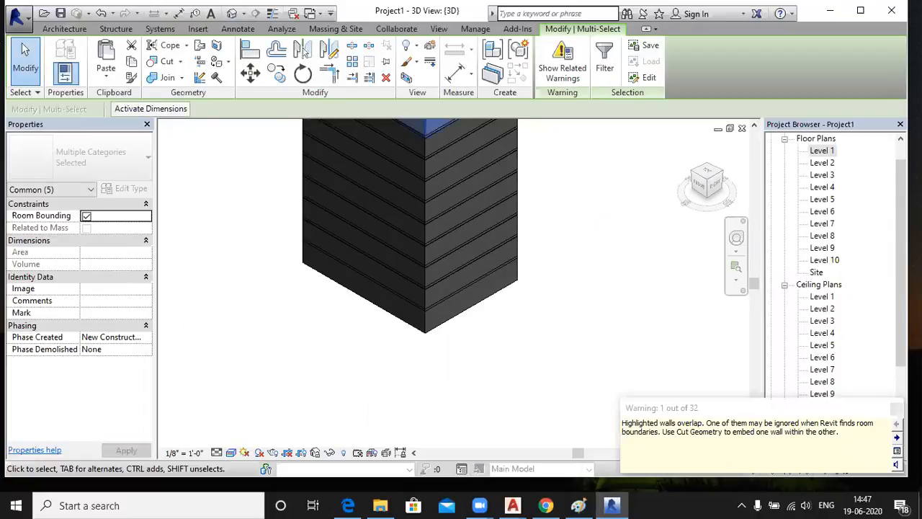
scroll(371, 295, "up", 3)
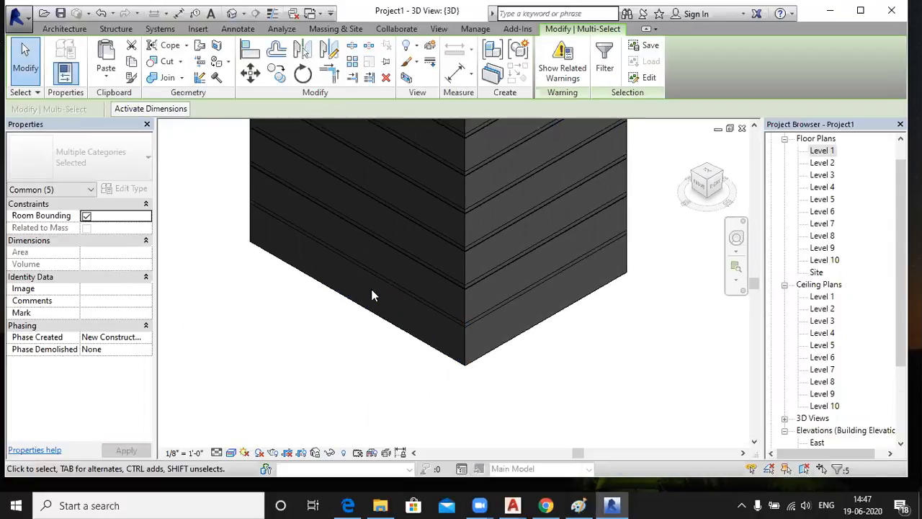
scroll(371, 292, "down", 5)
left_click(535, 278)
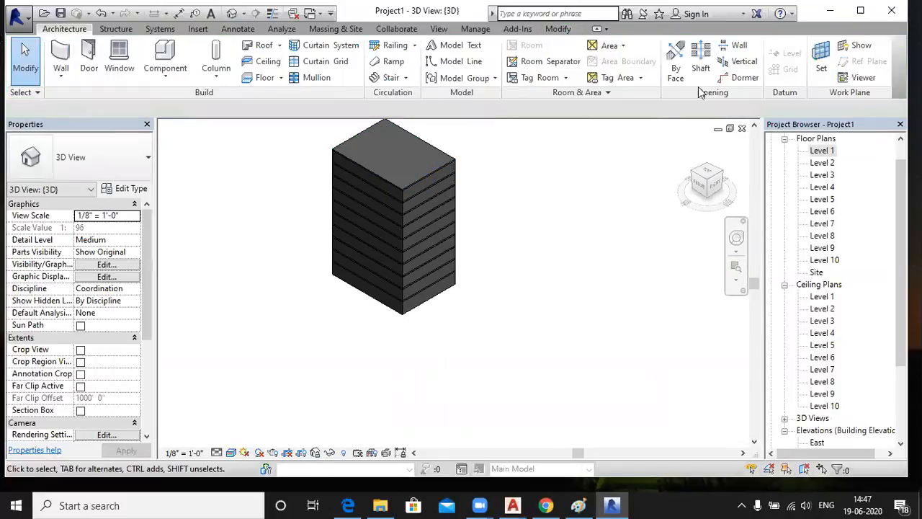
- On the Level 1 floor plan, create a rectangular shaft opening about 22' by 10'-6" inside the building's upper-right corner
double_click(825, 151)
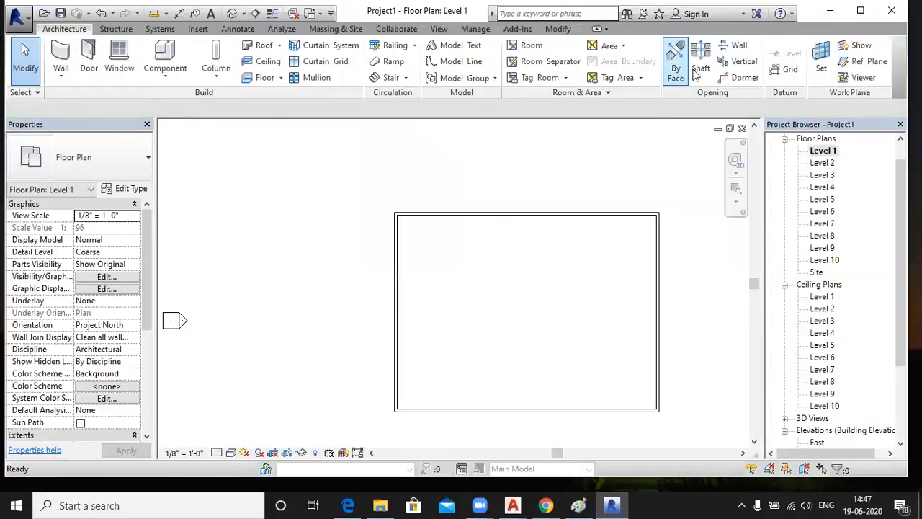
left_click(701, 66)
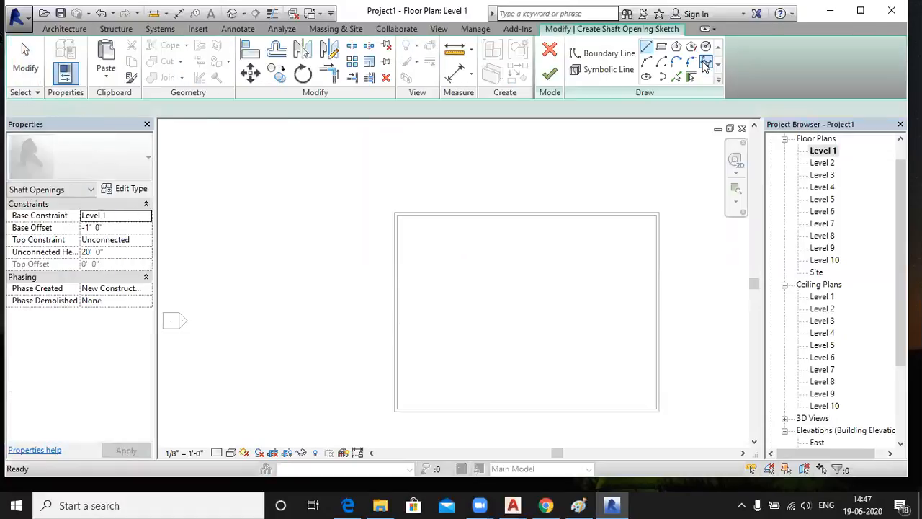
left_click(661, 46)
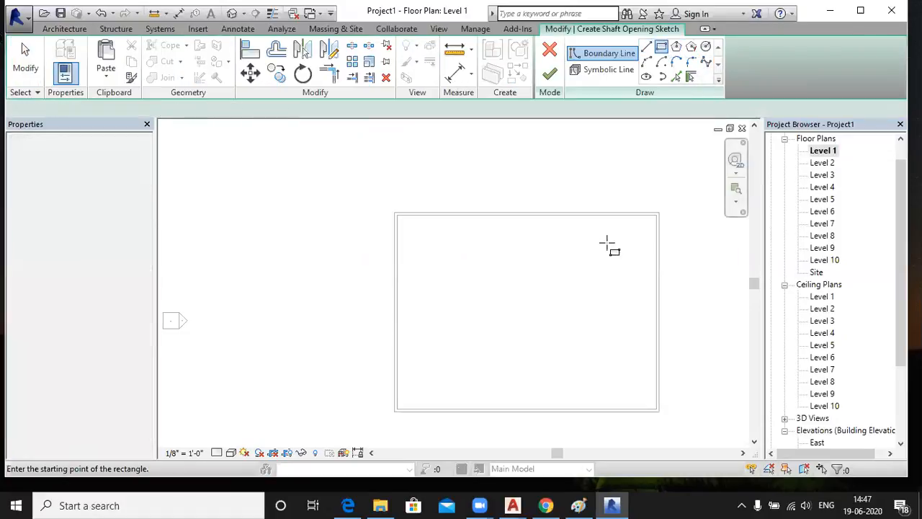
left_click(552, 231)
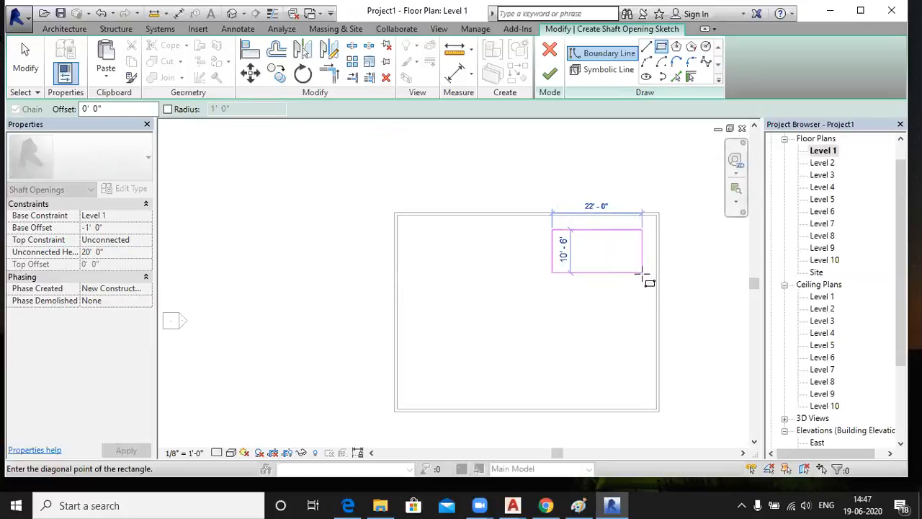
left_click(641, 274)
left_click(549, 74)
- Set the shaft opening's unconnected height to 32m
left_click(125, 254)
left_click_drag(102, 252, 67, 259)
type("32")
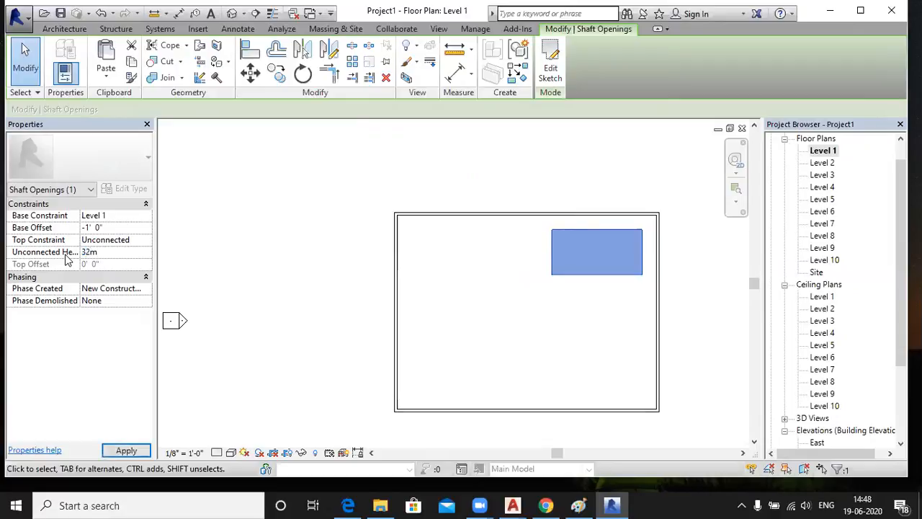
type("m")
key("Return")
left_click(124, 452)
middle_click_drag(285, 367, 290, 315)
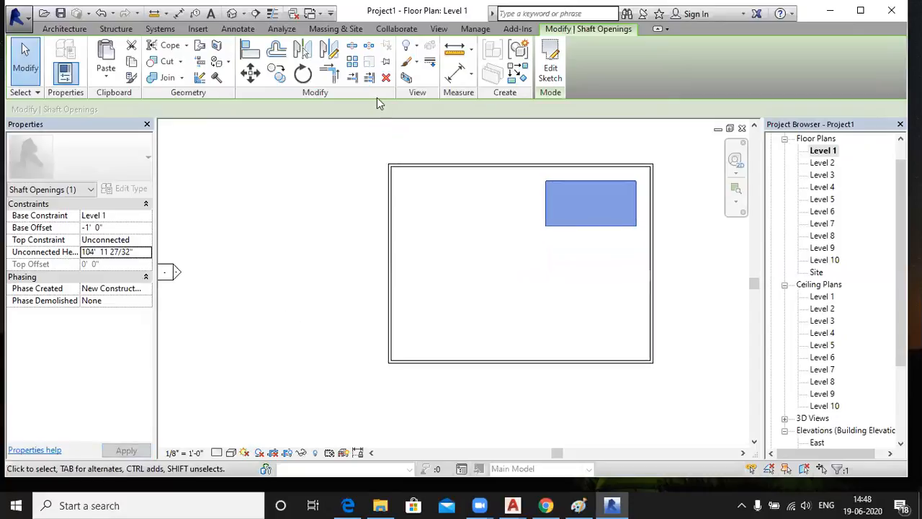
- Examine the shaft opening through the top roof and the storeys below from several angles in 3D
left_click(232, 15)
left_click(323, 273)
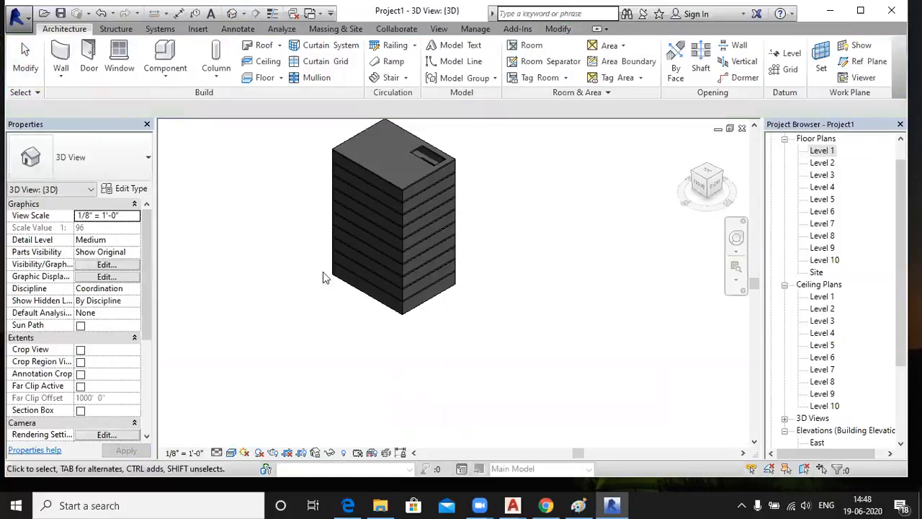
scroll(436, 178, "up", 2)
scroll(436, 177, "up", 2)
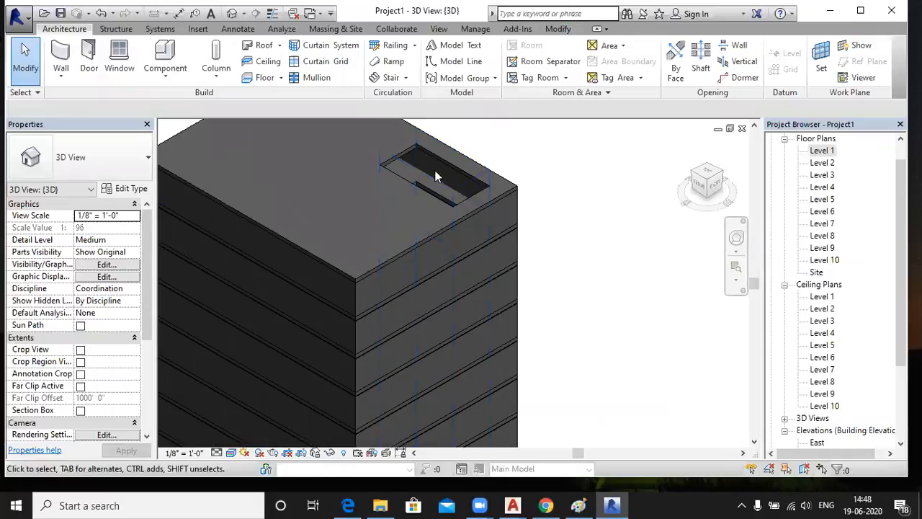
middle_click_drag(594, 196, 579, 276, "shift")
scroll(558, 324, "up", 1)
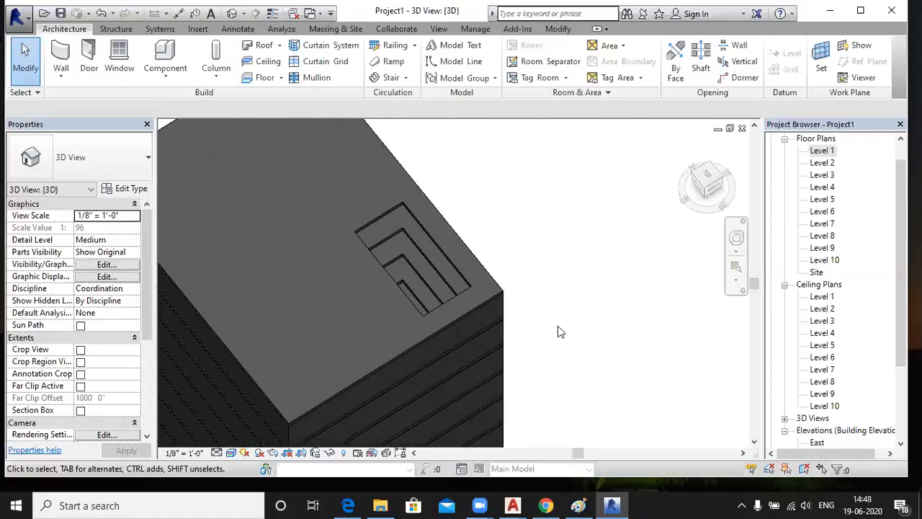
scroll(558, 324, "down", 1)
scroll(501, 342, "down", 1)
middle_click_drag(576, 367, 626, 269, "shift")
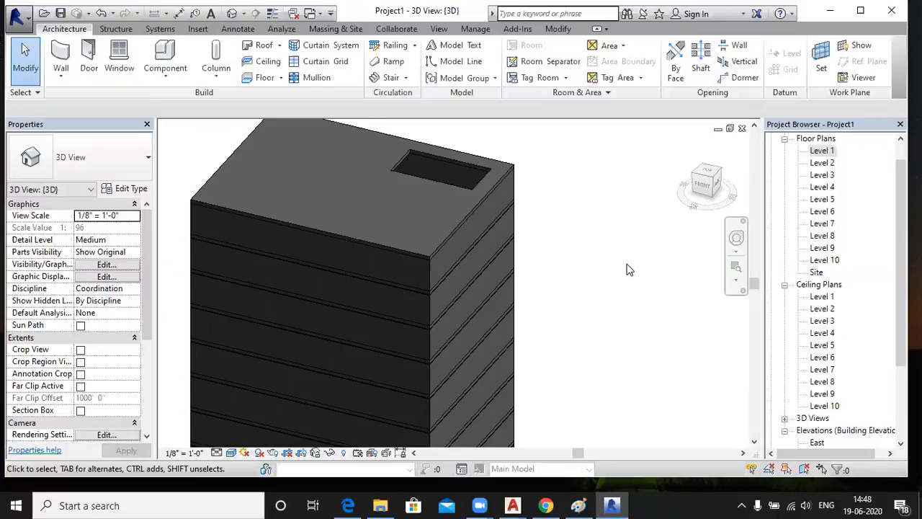
scroll(604, 207, "down", 2)
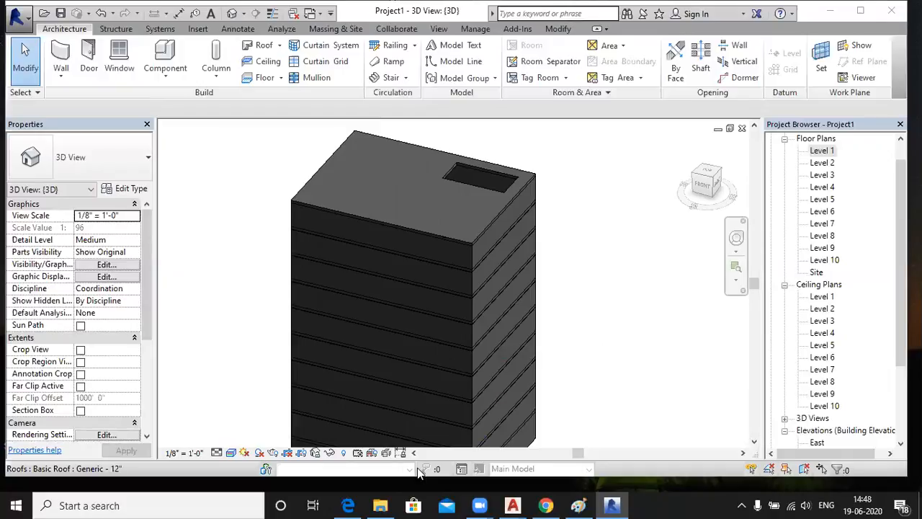
left_click(623, 202)
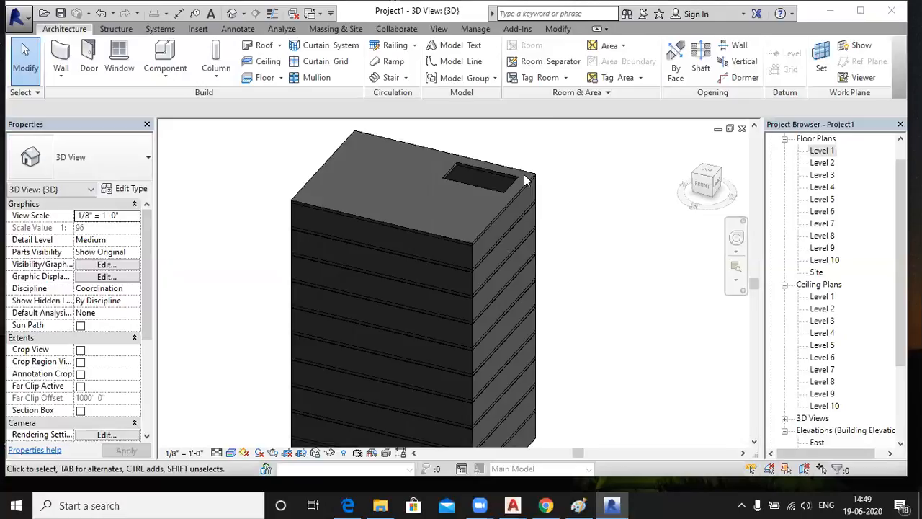
scroll(559, 151, "down", 3)
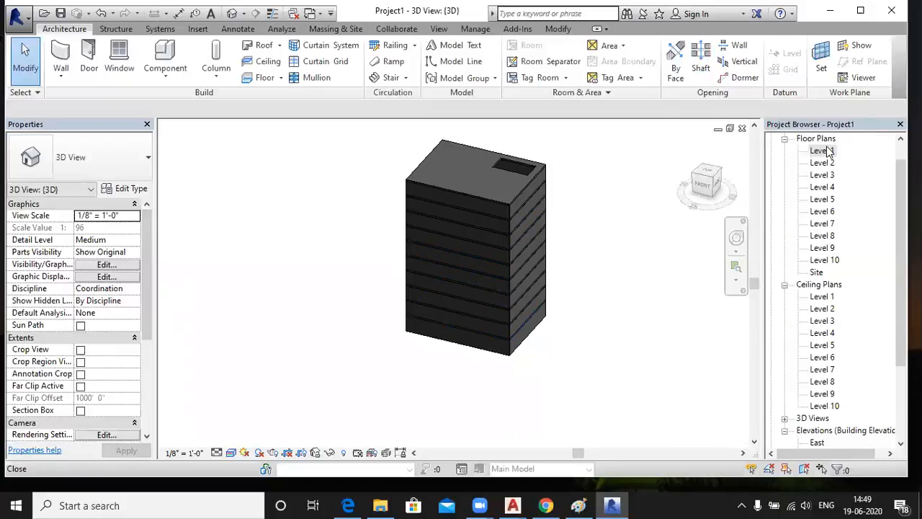
- Check the Level 1 plan, and select the shaft opening in the 3D view to review its extent
double_click(822, 150)
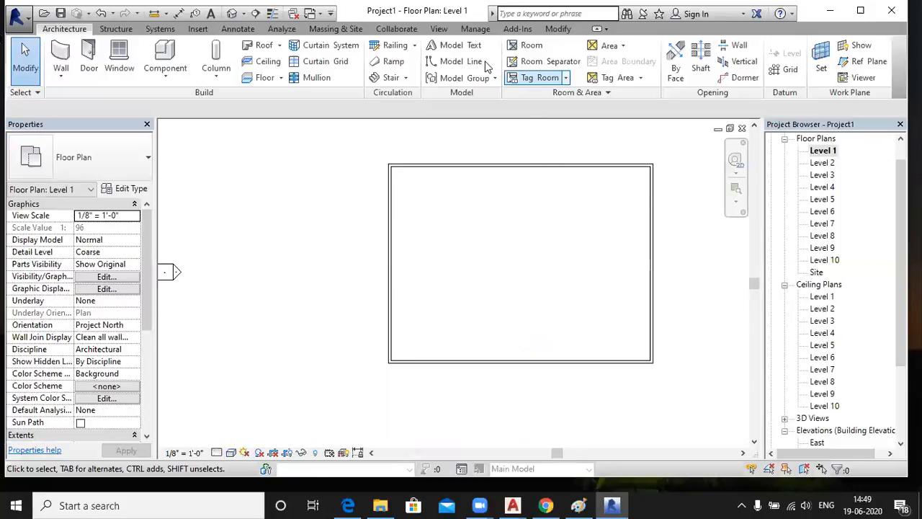
left_click(231, 13)
left_click(512, 166)
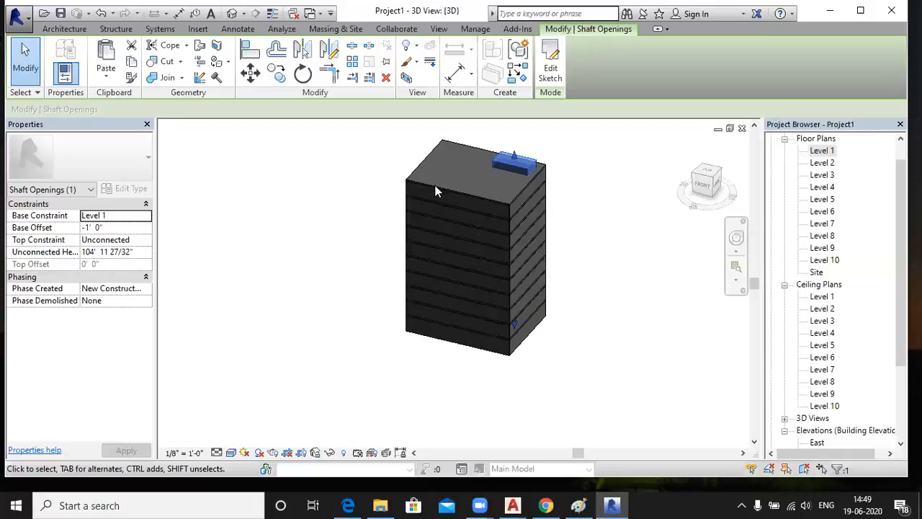
left_click(571, 142)
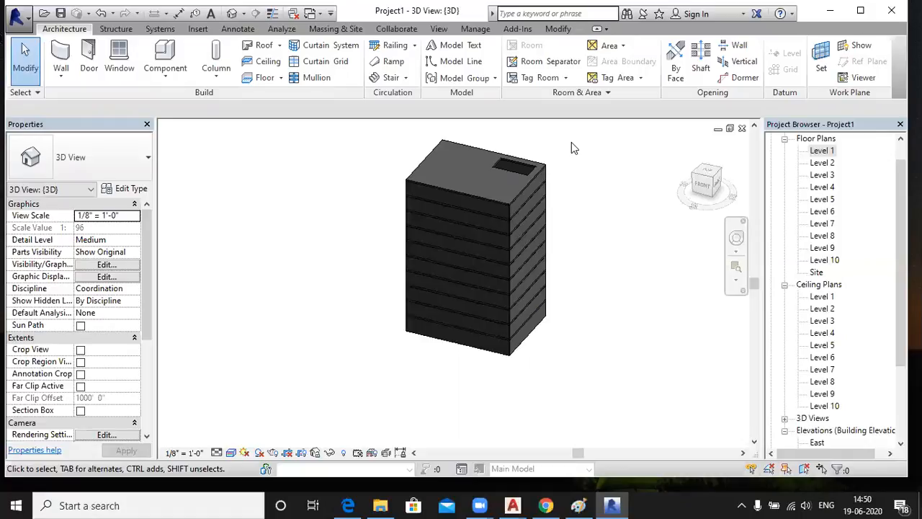
scroll(572, 148, "down", 2)
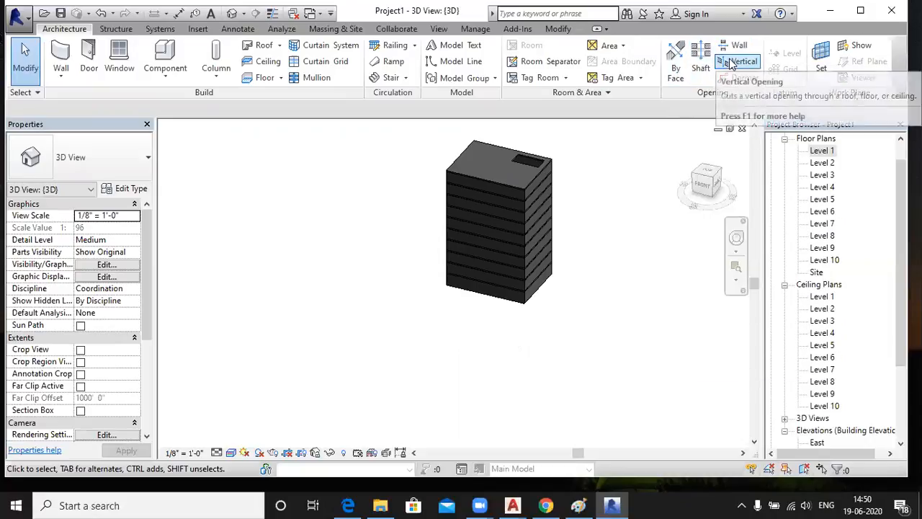
- On the Level 1 floor plan, draw rectangular walls about 56' by 40' below and to the left of the existing building
double_click(820, 151)
scroll(473, 218, "down", 1)
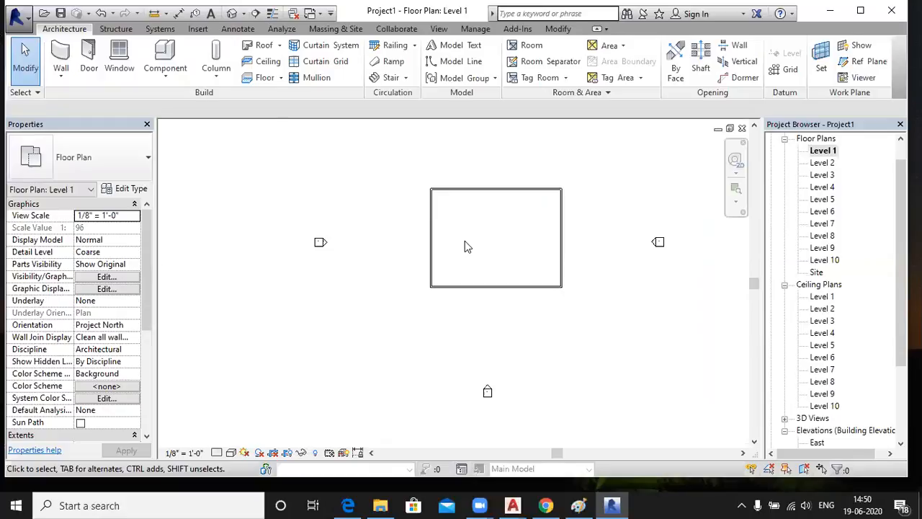
key("w")
key("a")
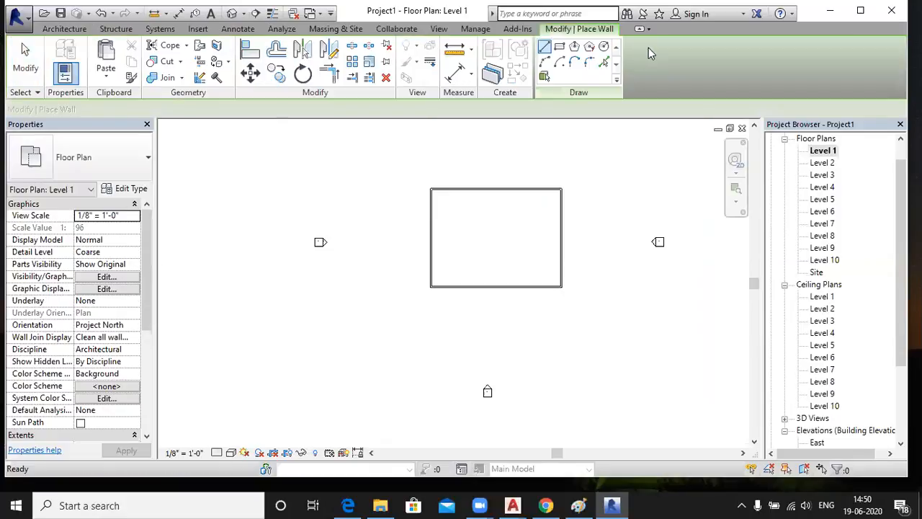
left_click(559, 48)
left_click(267, 302)
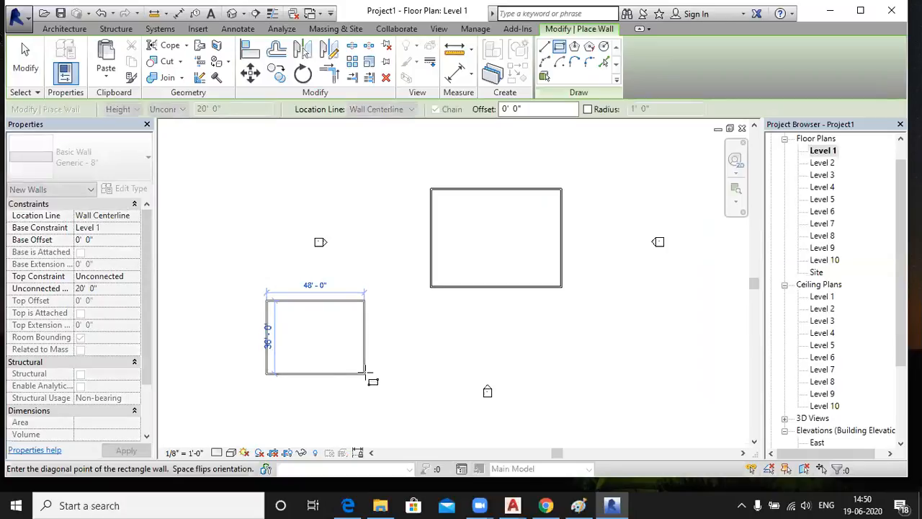
left_click(379, 380)
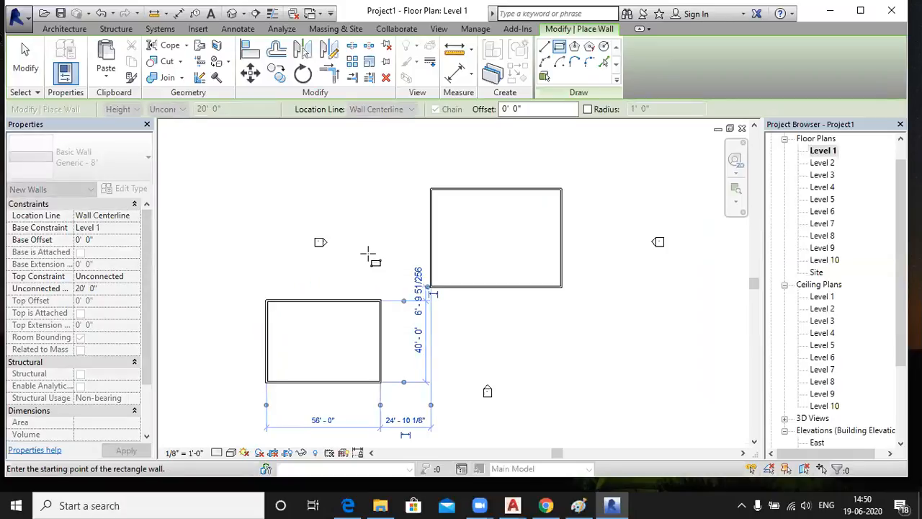
key("Escape")
key("Escape")
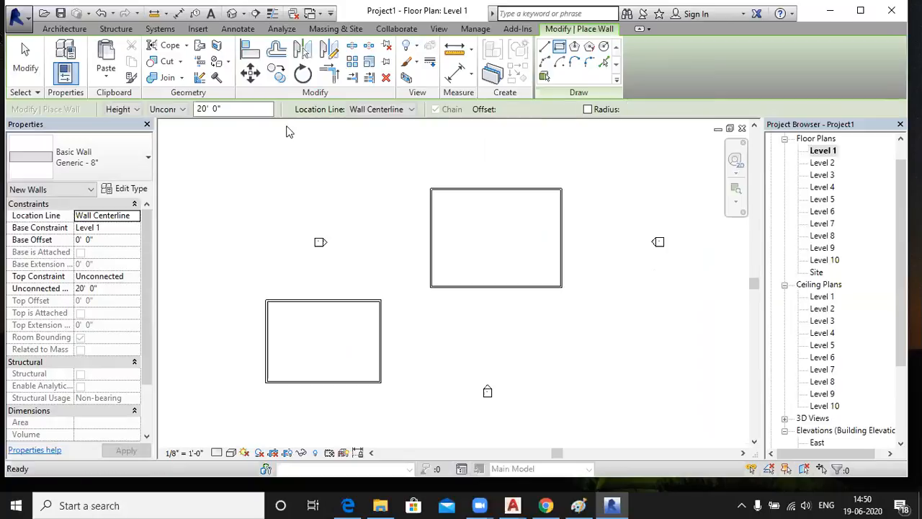
- Start a roof by footprint on Level 2 and sketch its rectangular boundary along the outer faces of the new walls
left_click(278, 46)
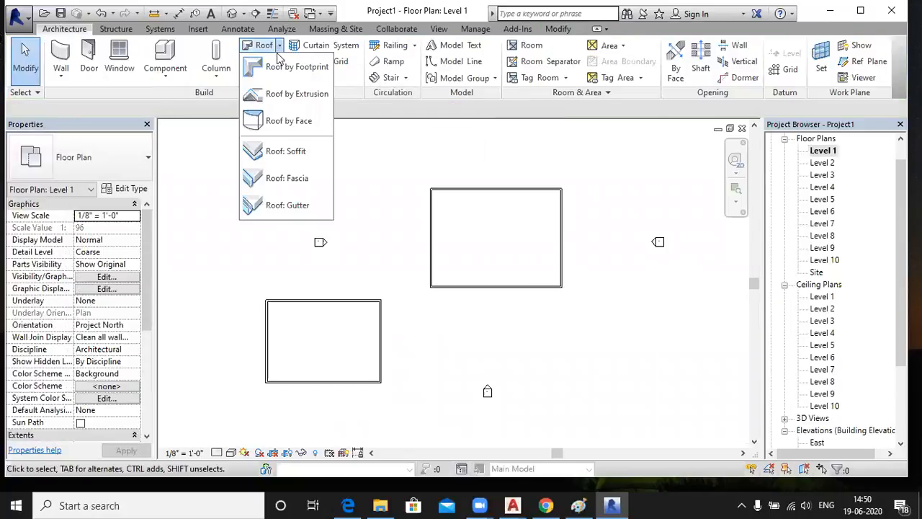
left_click(283, 68)
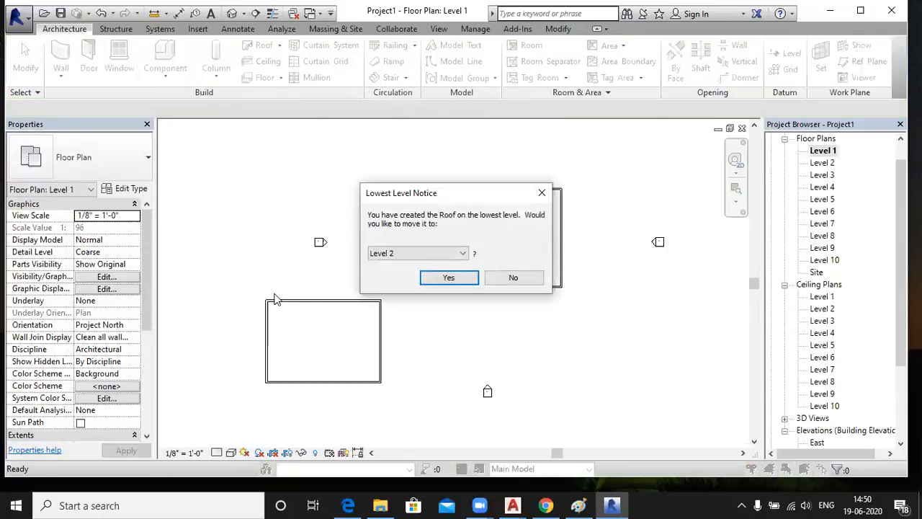
left_click(447, 278)
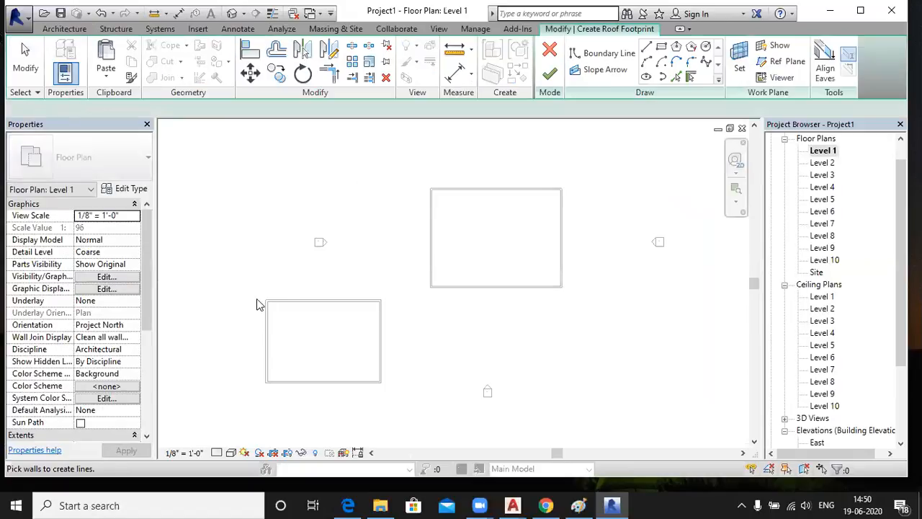
left_click(661, 46)
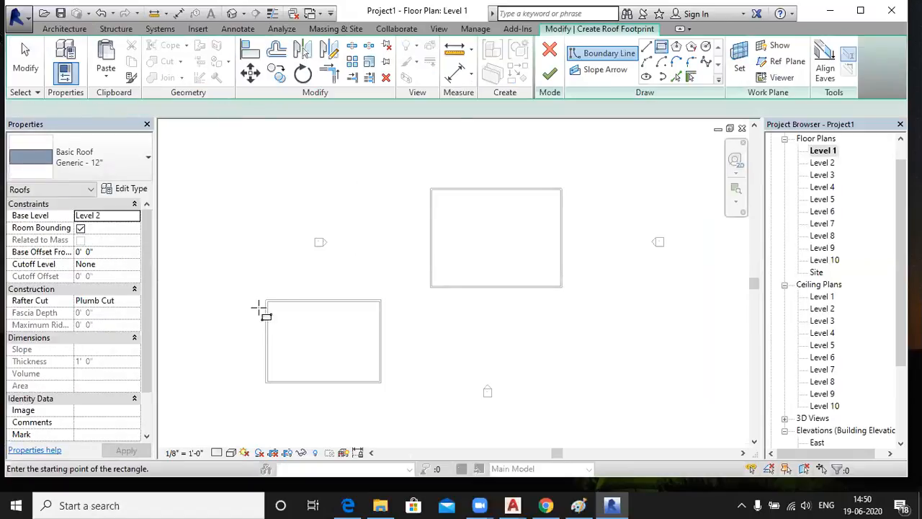
scroll(257, 309, "up", 3)
left_click(282, 293)
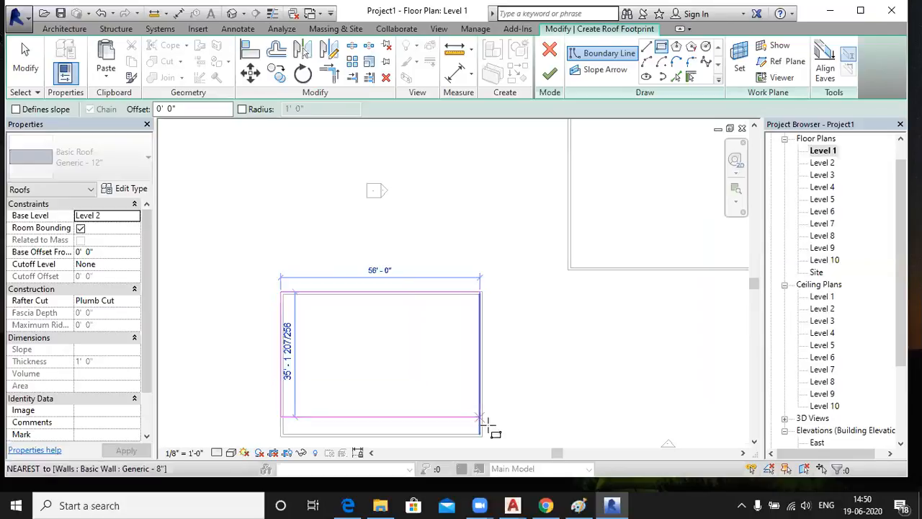
left_click(481, 436)
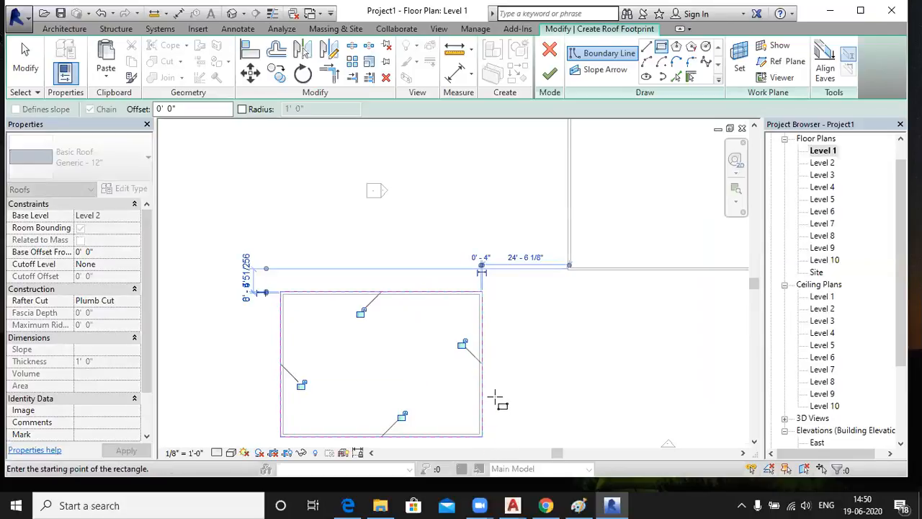
middle_click_drag(495, 398, 482, 316)
- Make the upper and lower long edges of the roof boundary define the roof slope
right_click(259, 169)
left_click(294, 178)
right_click(304, 185)
left_click(312, 189)
left_click(322, 209)
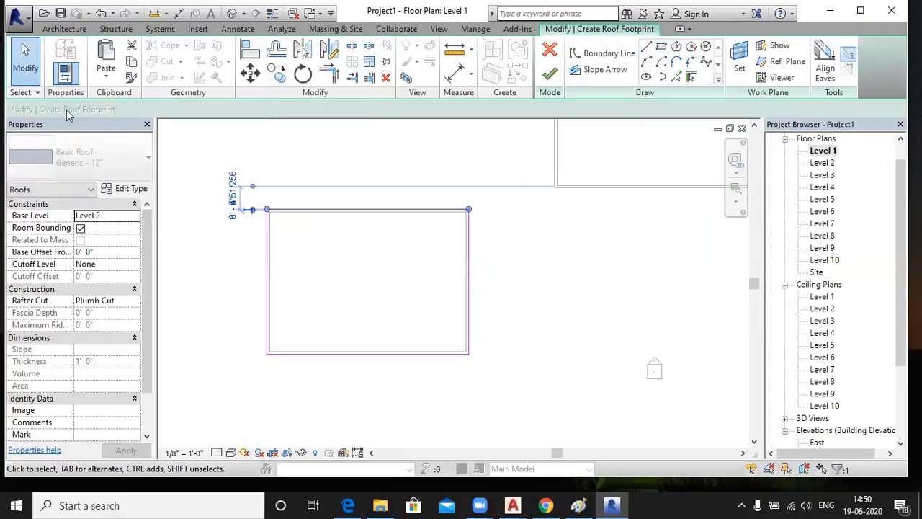
left_click(283, 109)
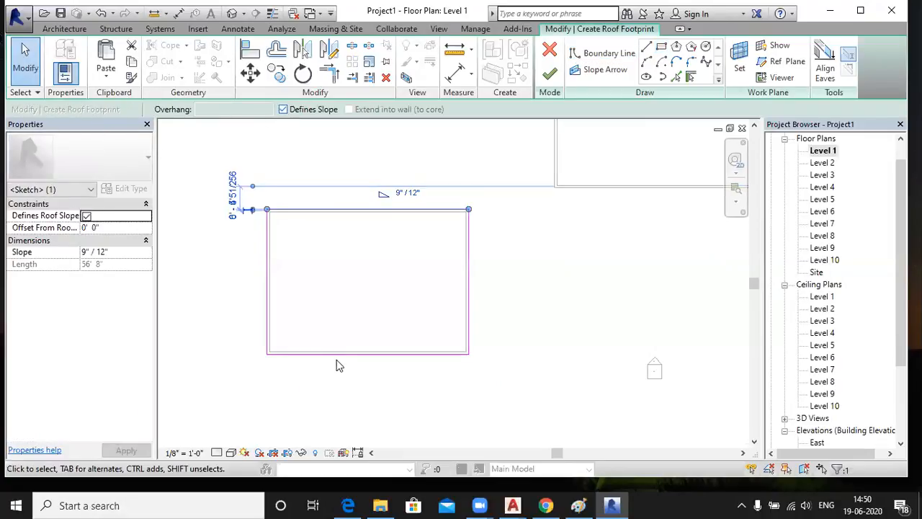
left_click(339, 353)
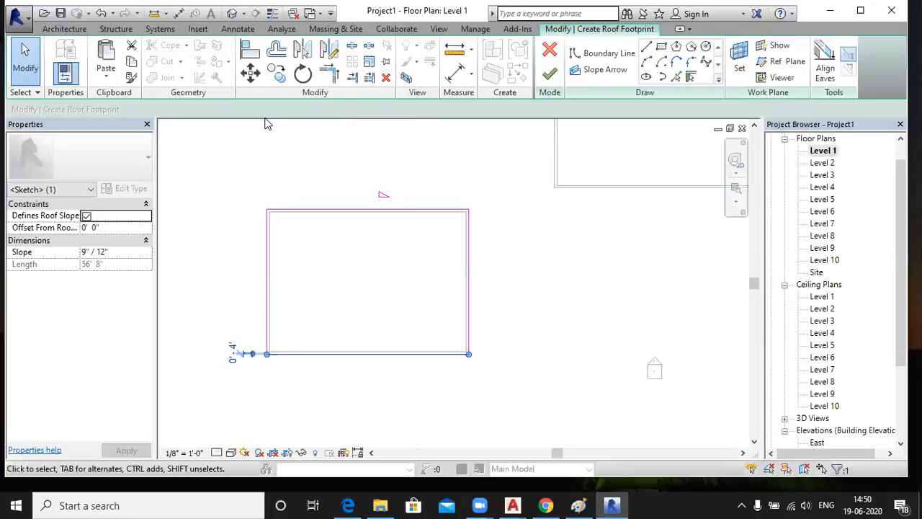
left_click(283, 109)
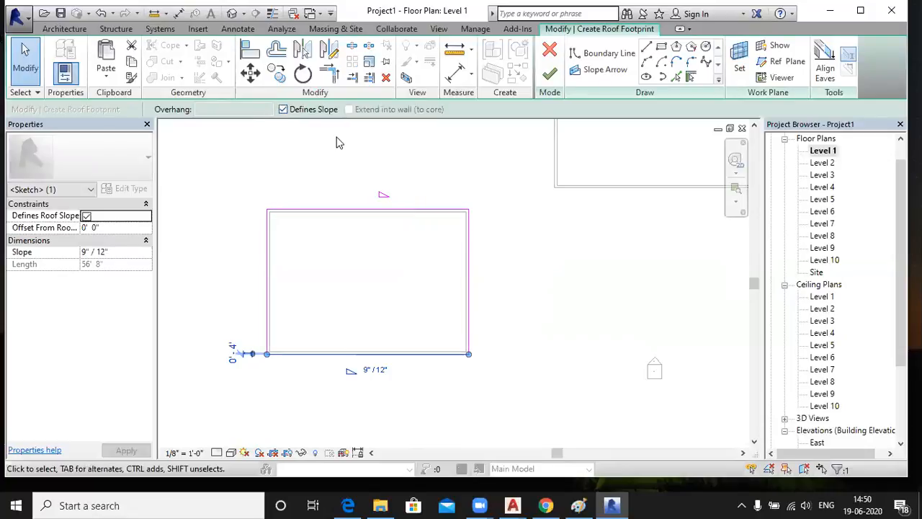
- Finish the footprint roof with the highlighted walls attached to it, and show the gabled building in the 3D view
left_click(336, 142)
left_click(550, 74)
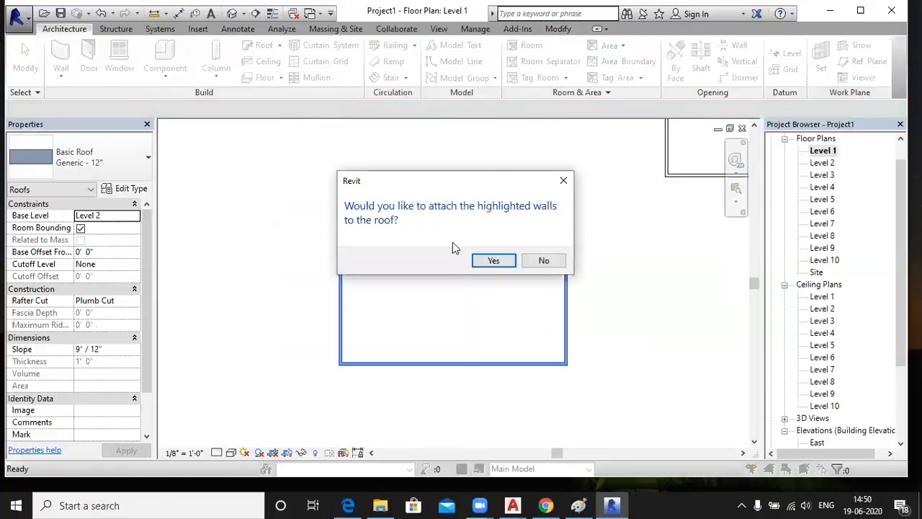
left_click(496, 261)
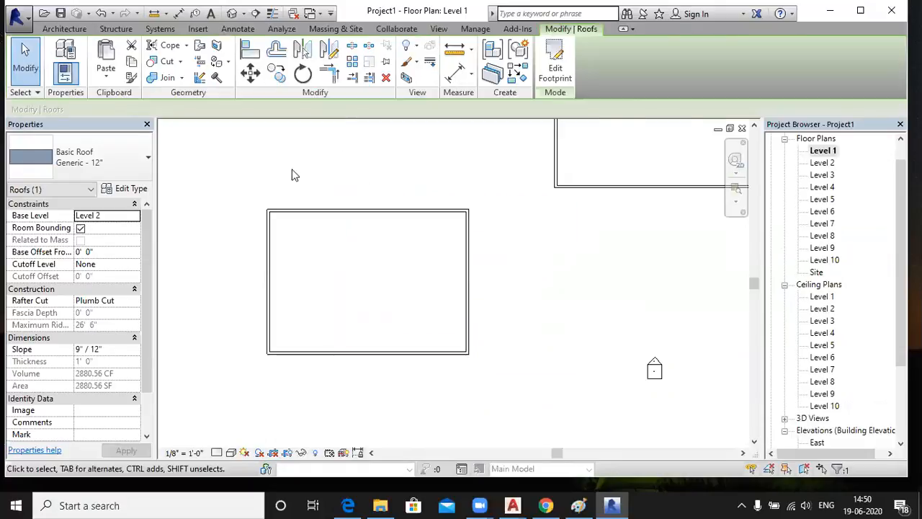
left_click(291, 175)
left_click(231, 13)
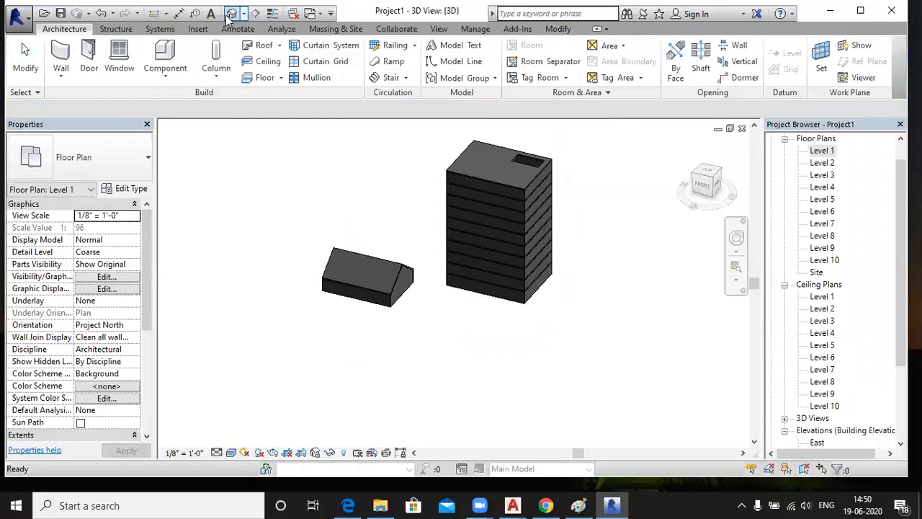
scroll(363, 265, "up", 5)
scroll(382, 288, "up", 2)
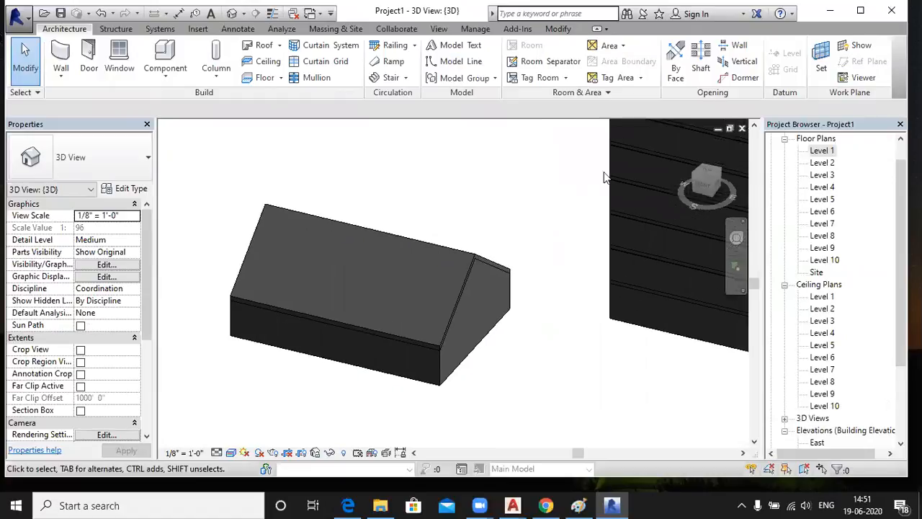
- Cut a rectangular By Face opening in the middle of the gable roof's front slope and inspect its cut direction
left_click(674, 65)
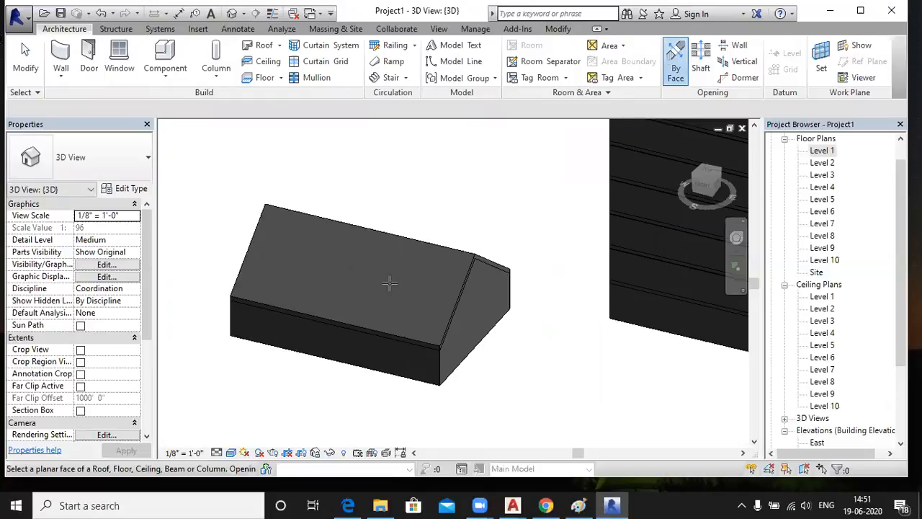
left_click(459, 280)
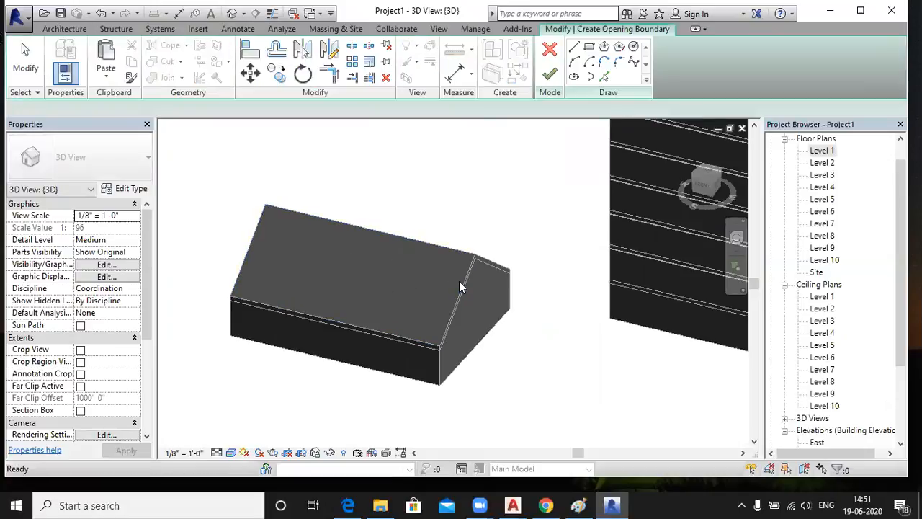
left_click(590, 48)
left_click(356, 268)
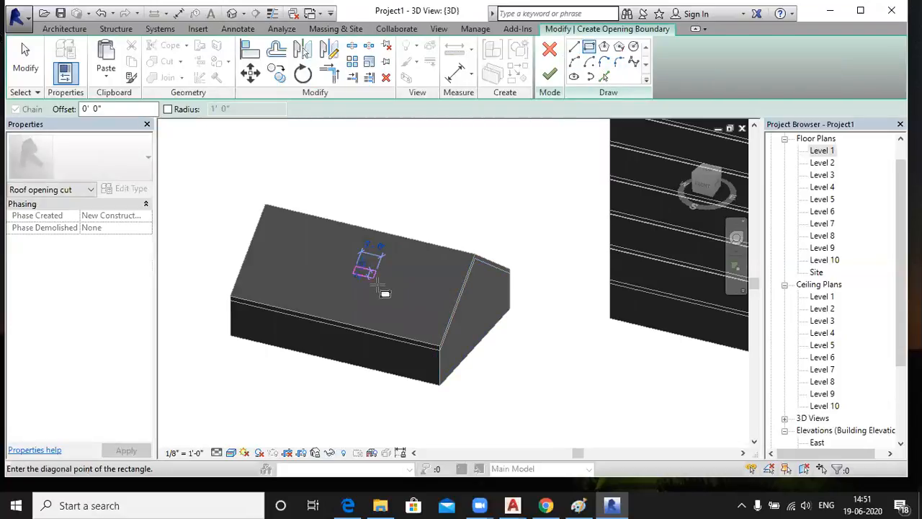
left_click(392, 297)
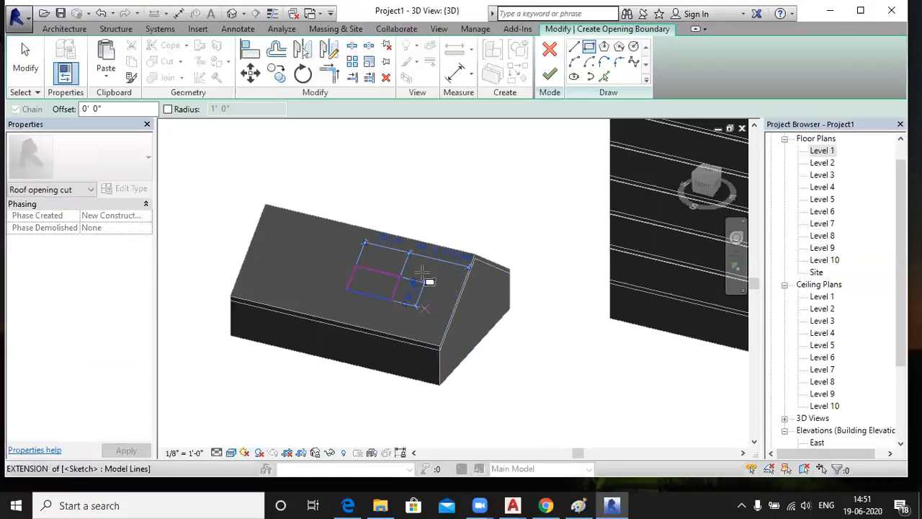
left_click(548, 75)
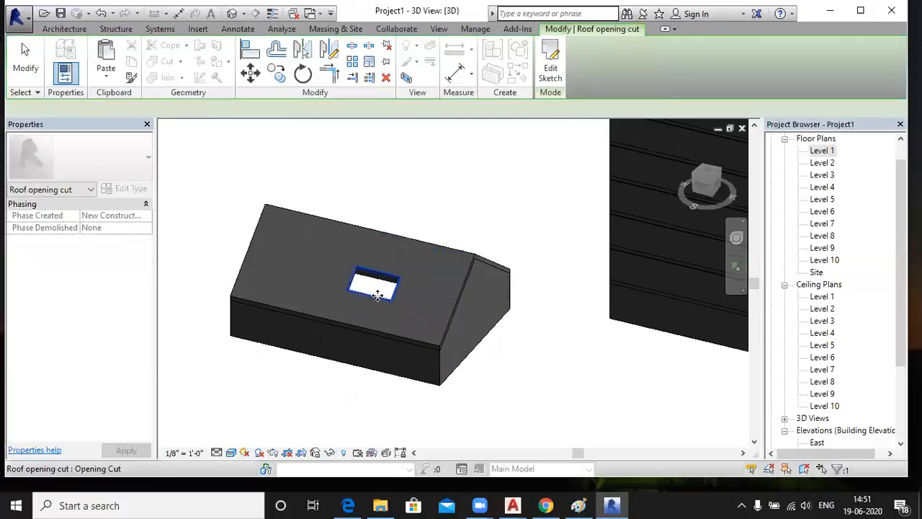
scroll(360, 294, "up", 3)
scroll(360, 294, "down", 3)
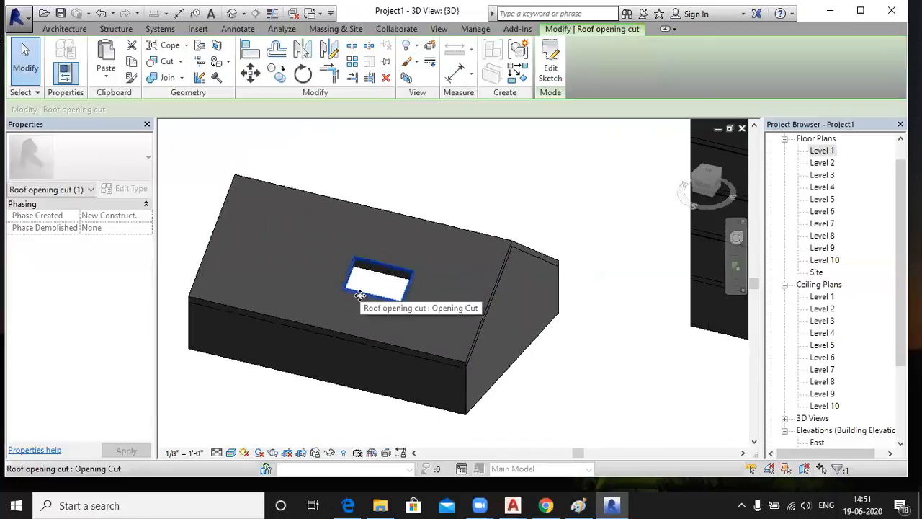
middle_click_drag(533, 399, 436, 381, "shift")
scroll(353, 289, "up", 5)
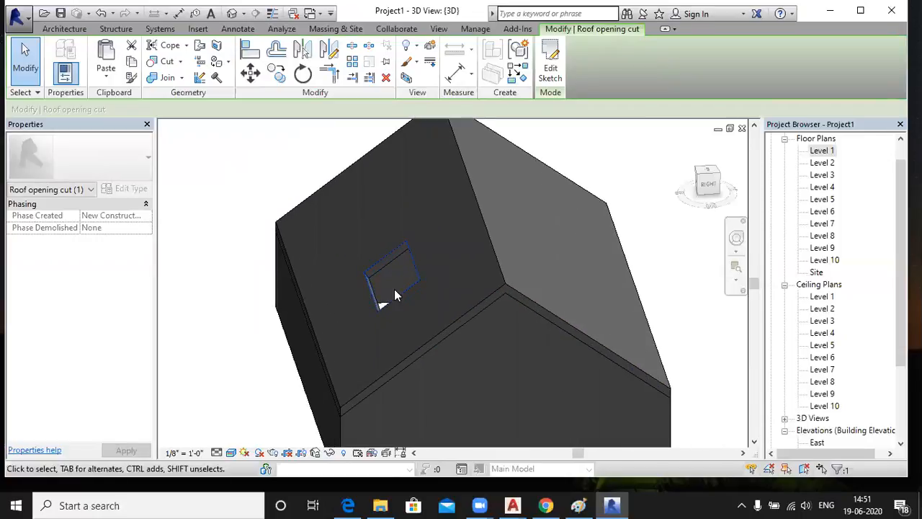
scroll(394, 289, "down", 4)
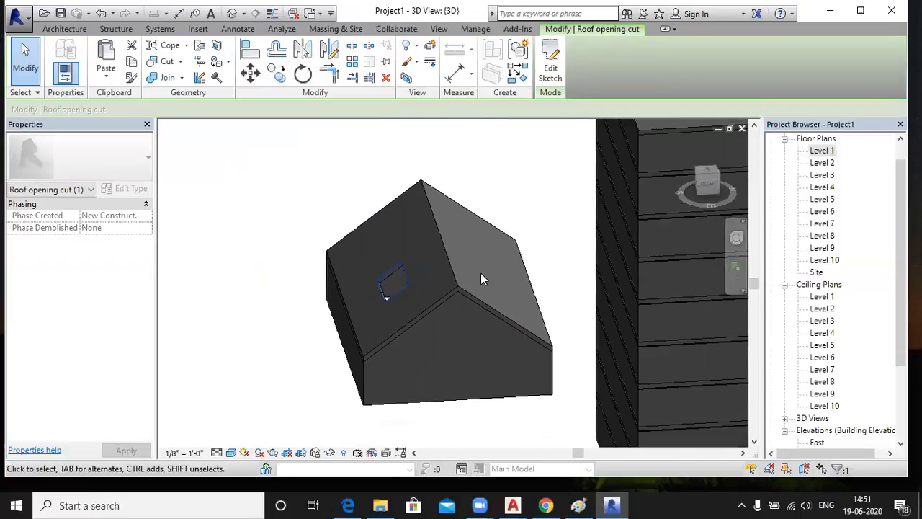
- Cut a rectangular Vertical opening about 4' wide in the roof's opposite slope and compare it with the By Face opening
left_click(64, 28)
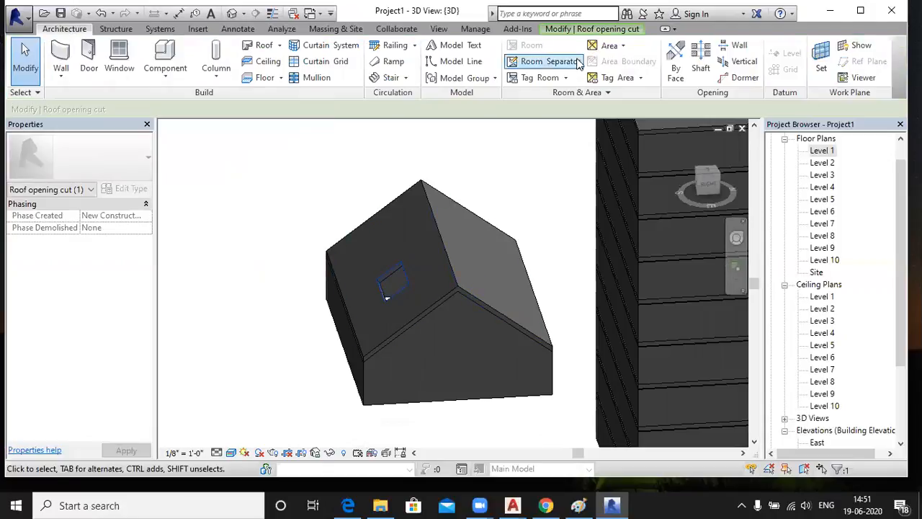
left_click(751, 63)
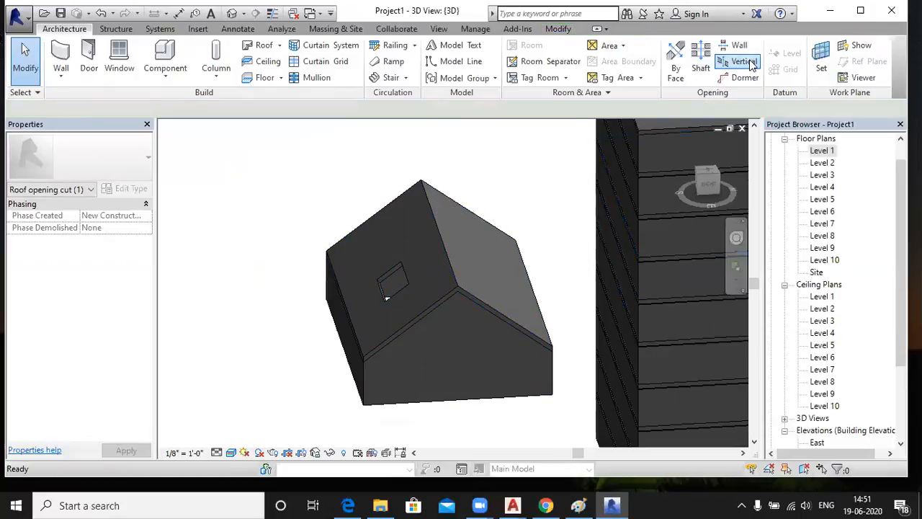
left_click(499, 299)
left_click(588, 46)
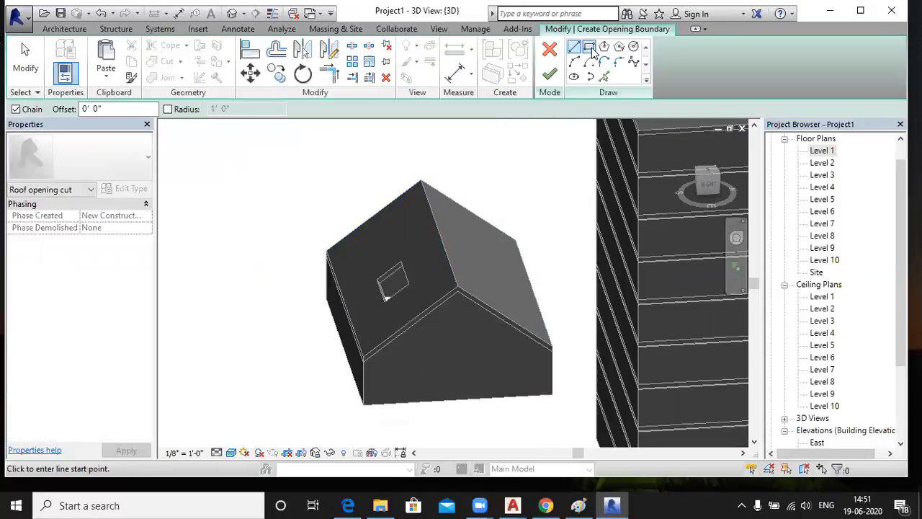
middle_click_drag(488, 260, 487, 304, "shift")
left_click(470, 236)
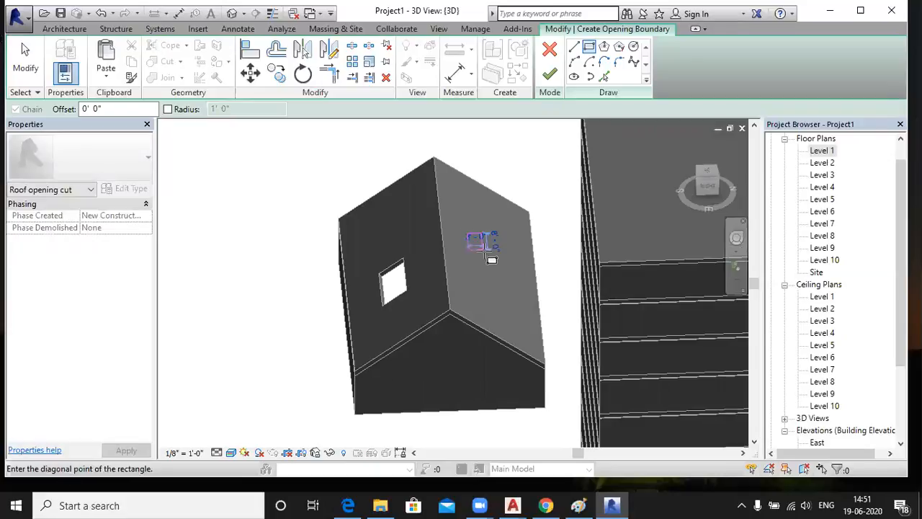
left_click(491, 267)
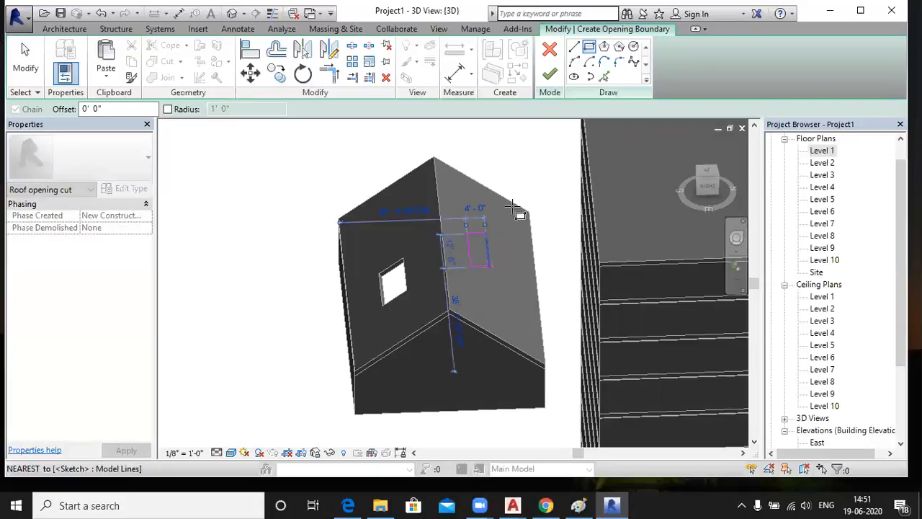
middle_click_drag(531, 181, 541, 214, "shift")
middle_click_drag(472, 367, 479, 300, "shift")
left_click(550, 74)
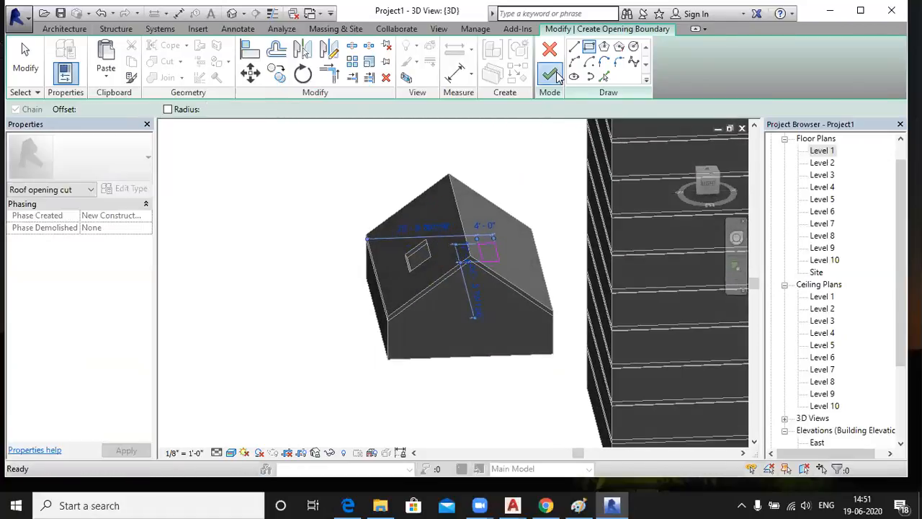
scroll(504, 205, "up", 4)
middle_click_drag(576, 282, 569, 309, "shift")
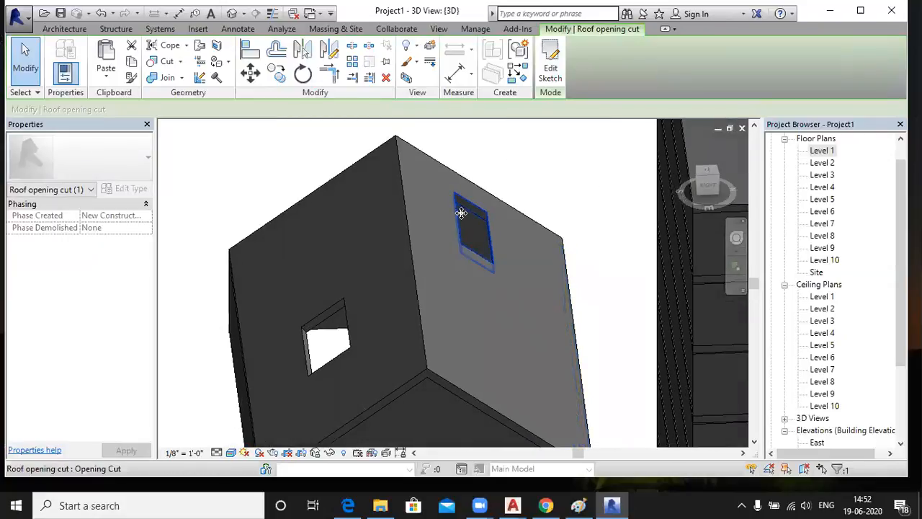
middle_click_drag(461, 213, 425, 238, "shift")
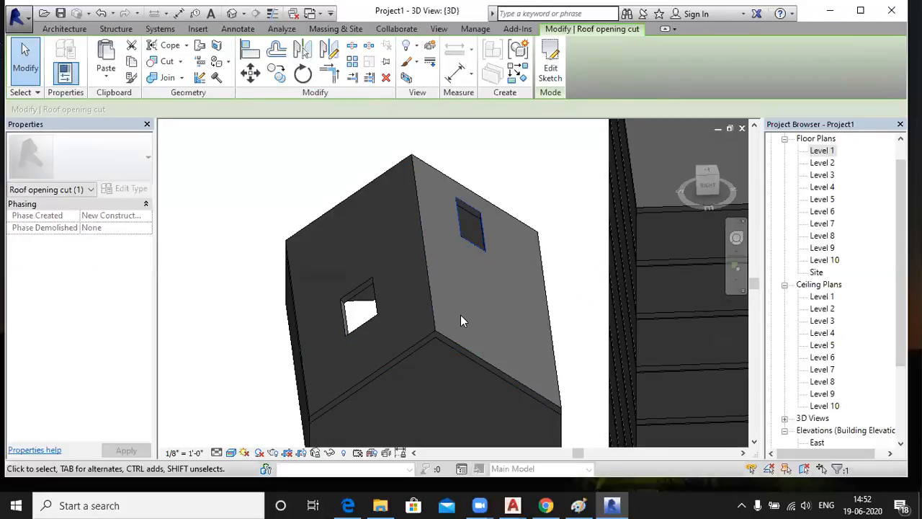
- Examine the By Face and Vertical openings in the gable roof together from the gable-end side
scroll(460, 321, "down", 2)
middle_click_drag(290, 319, 332, 296, "shift")
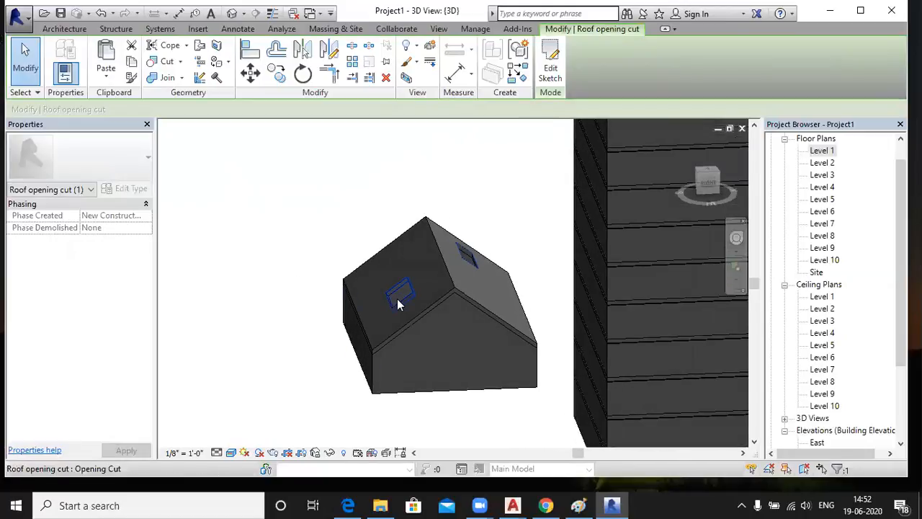
scroll(397, 299, "up", 4)
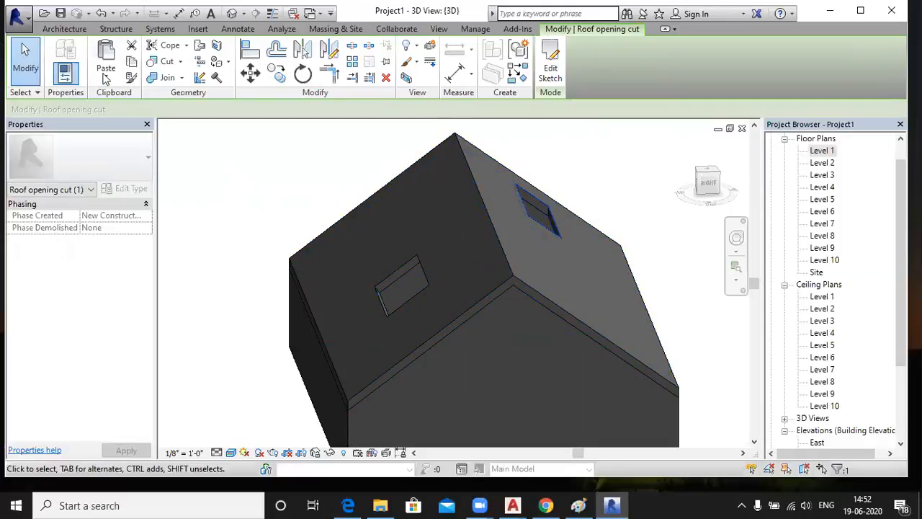
left_click(70, 29)
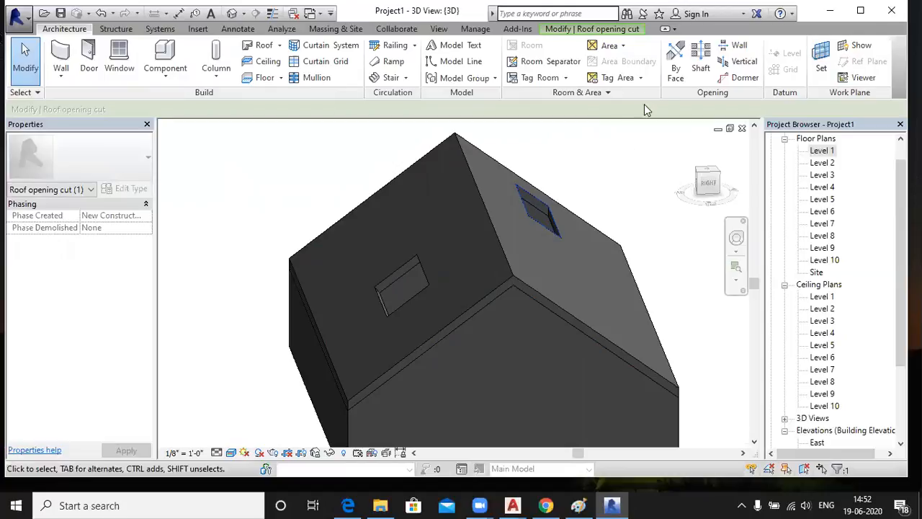
- Switch to the Revit Architecture PDF in Edge to check the Dormer Opening topic, and return to the Revit model
scroll(523, 221, "down", 4)
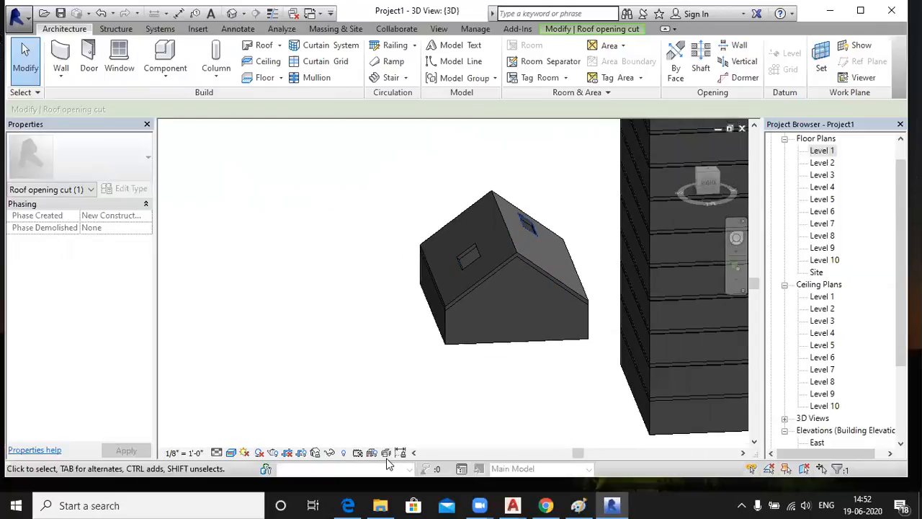
left_click(348, 505)
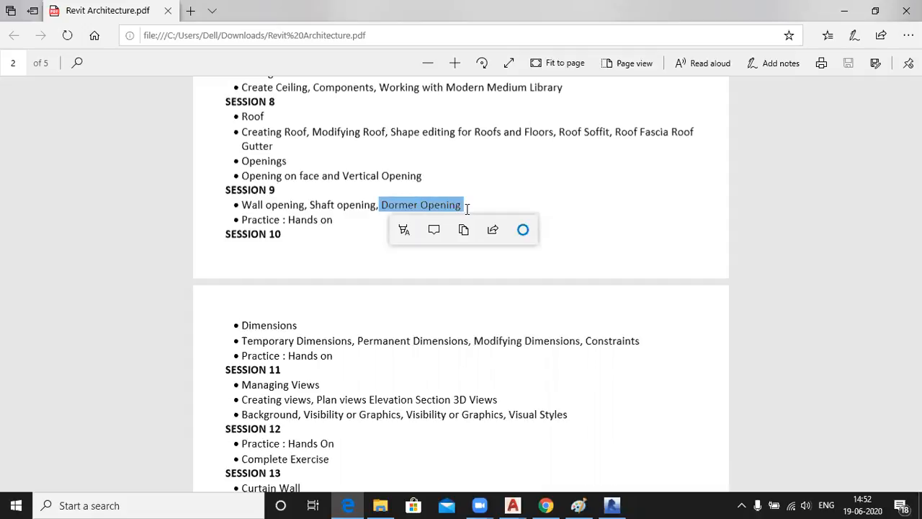
left_click(843, 12)
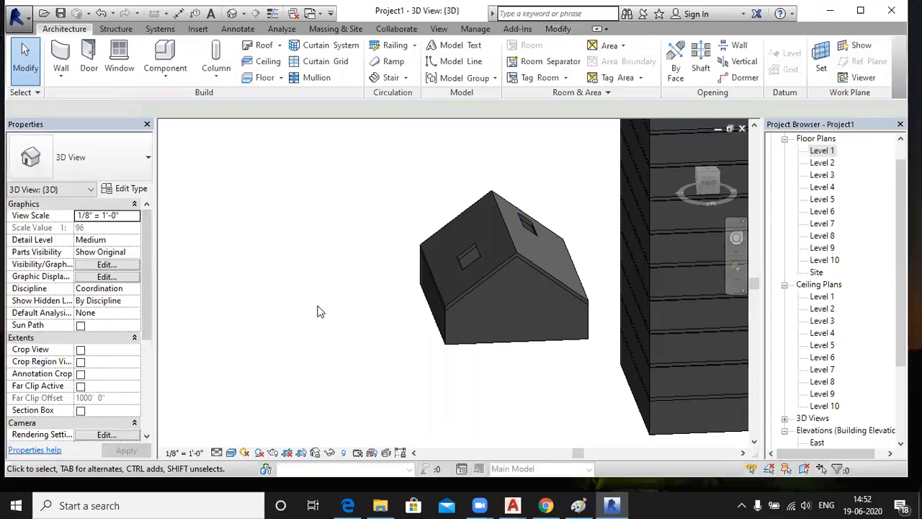
- Delete the whole multi-storey building beside the gabled house, including its floors and shaft opening
scroll(321, 311, "down", 4)
scroll(320, 311, "down", 1)
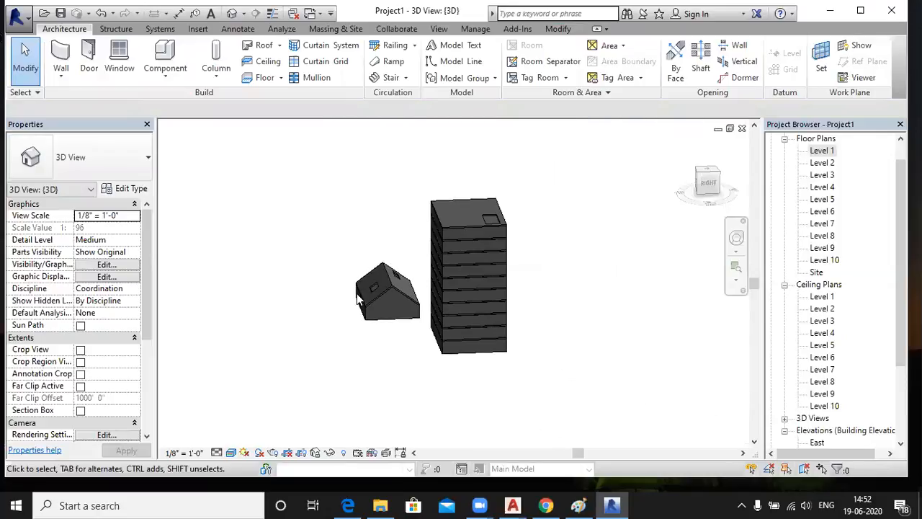
left_click_drag(416, 170, 553, 390)
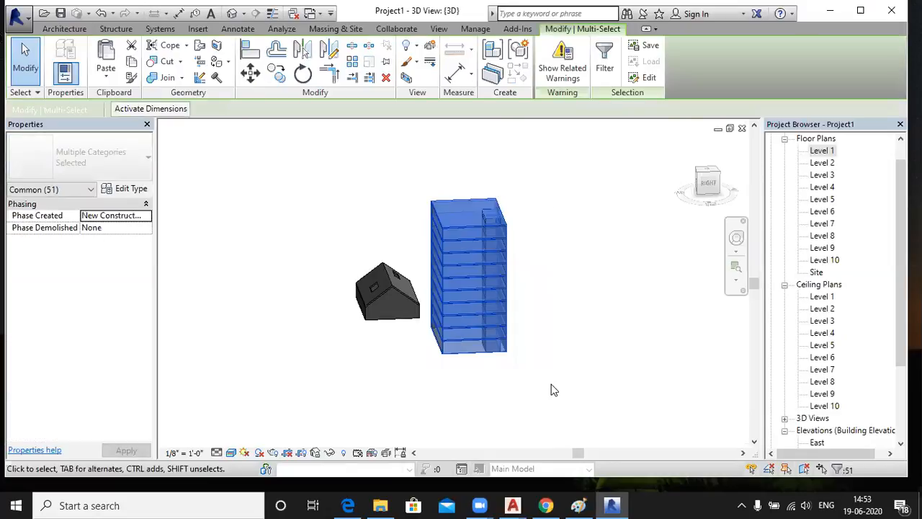
key("Delete")
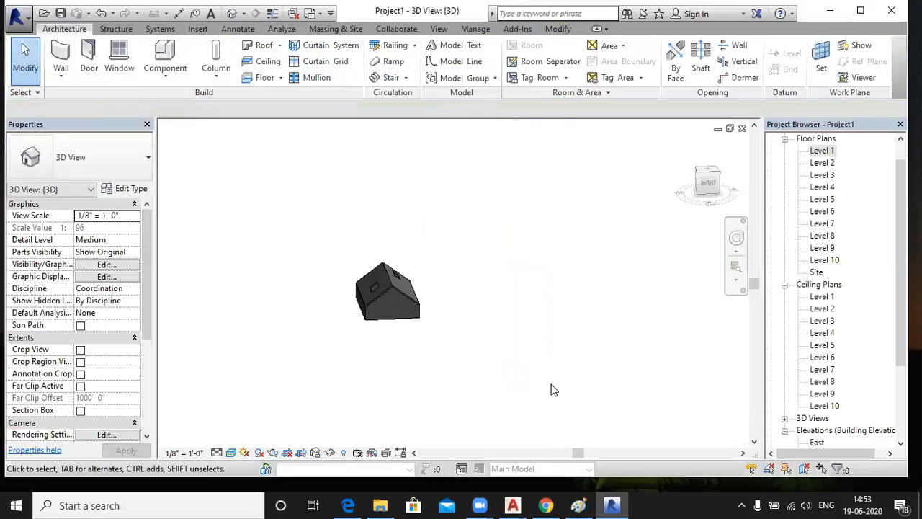
scroll(384, 284, "up", 5)
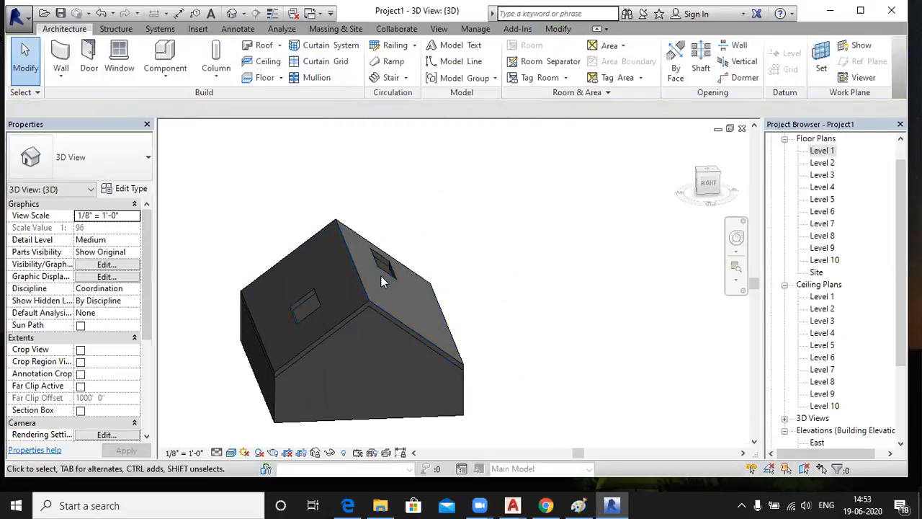
left_click(384, 272)
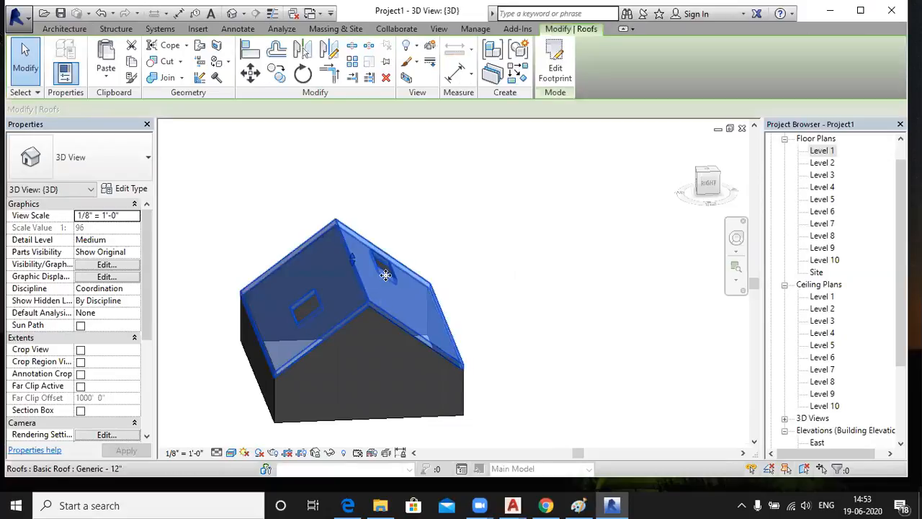
left_click(554, 66)
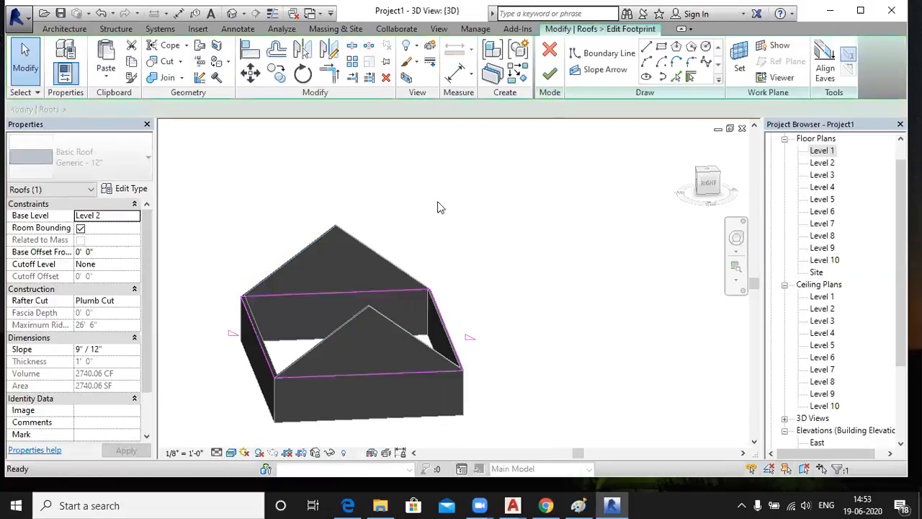
left_click(550, 75)
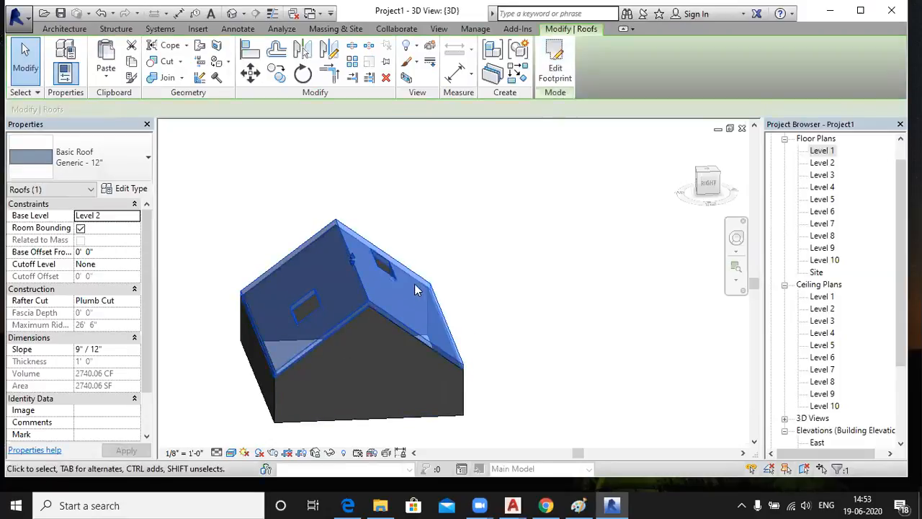
left_click(499, 195)
- Delete the rectangular openings from both slopes of the gable roof
left_click(310, 296)
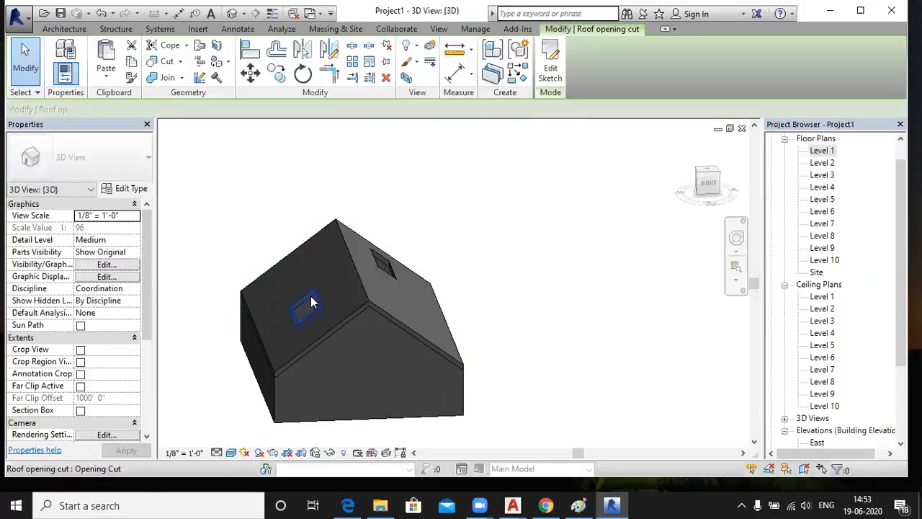
key("Escape")
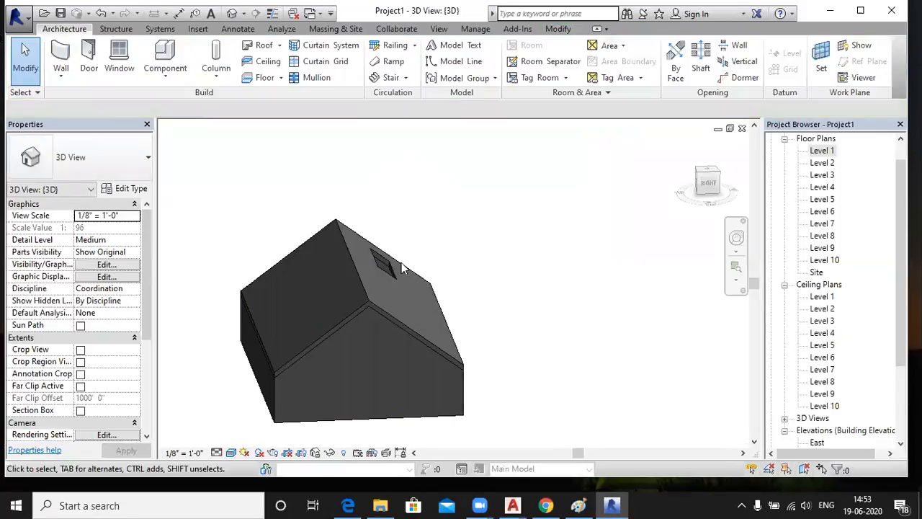
left_click(384, 262)
left_click(476, 222)
scroll(446, 289, "down", 1)
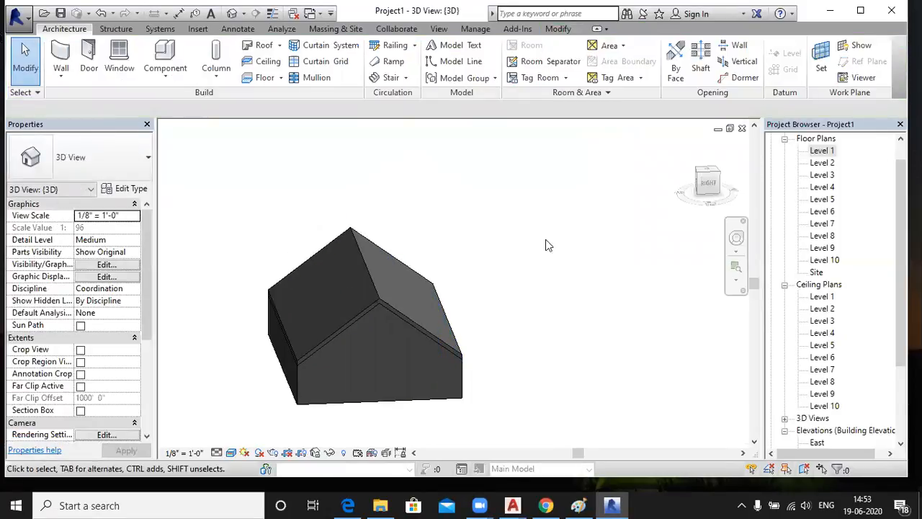
- Open the Level 2 floor plan and show the gabled building's outline
double_click(821, 163)
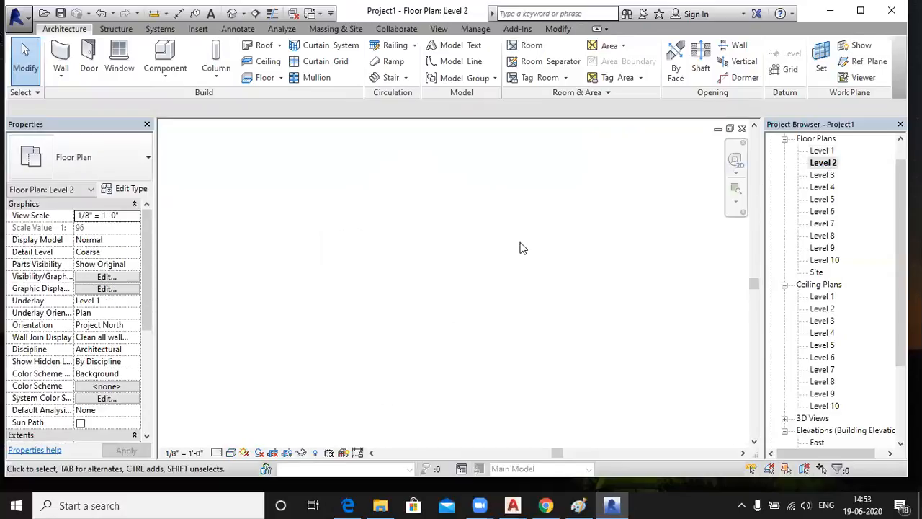
double_click(826, 163)
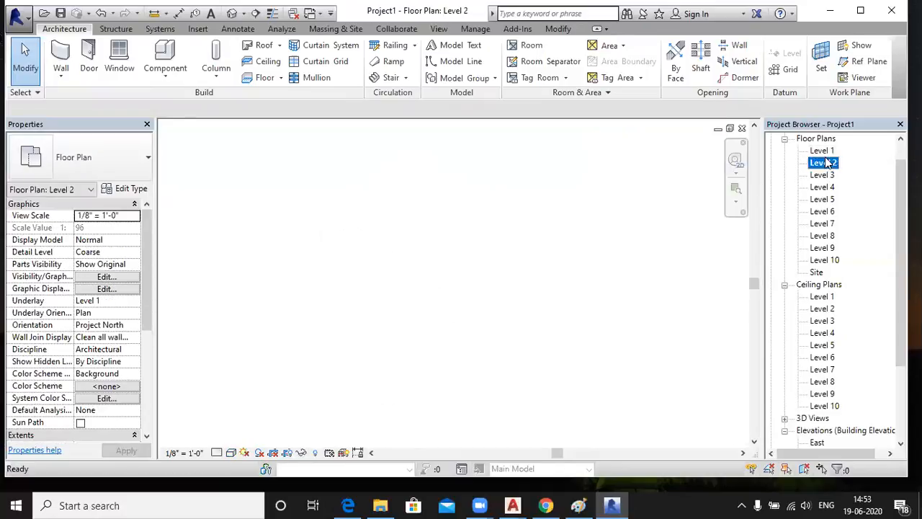
scroll(479, 237, "down", 3)
middle_click_drag(417, 266, 363, 218)
scroll(352, 216, "up", 4)
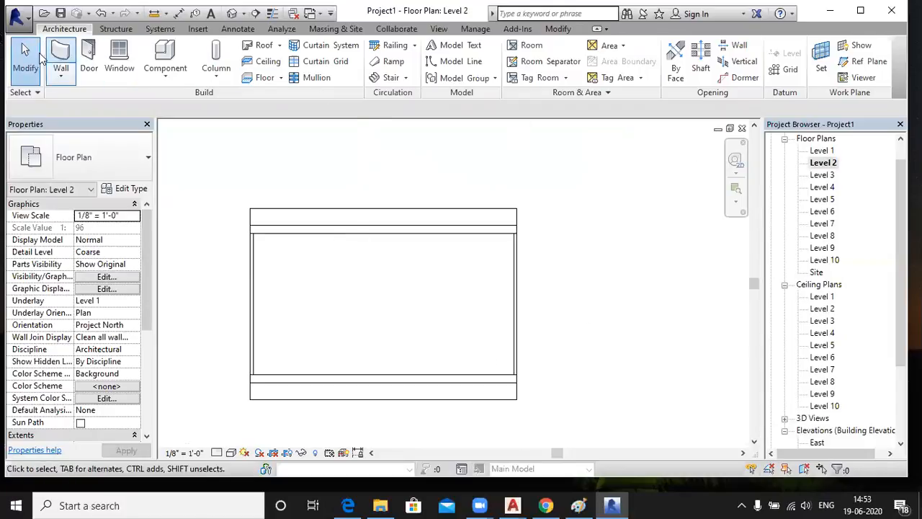
- Set up new walls on Level 2 with the Generic - 4" Brick type and an unconnected height of 8' 0"
left_click(60, 72)
left_click(77, 103)
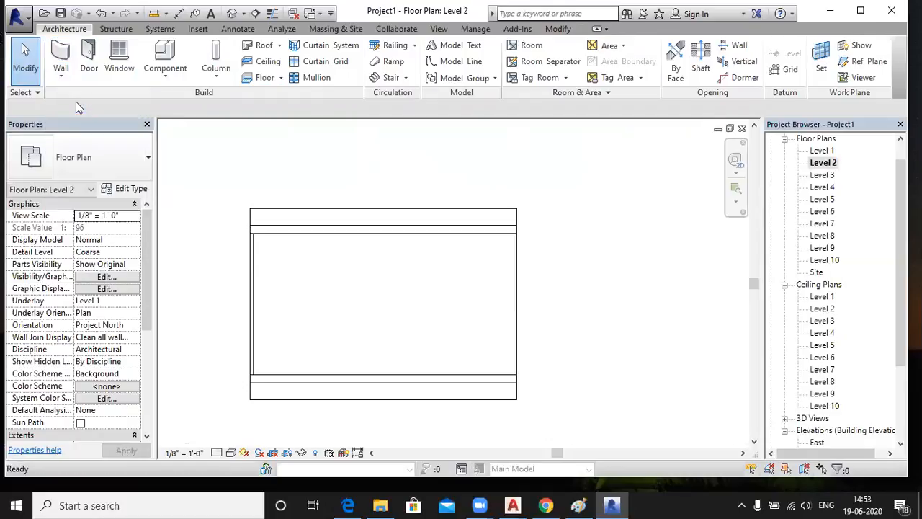
left_click(140, 160)
scroll(85, 281, "up", 3)
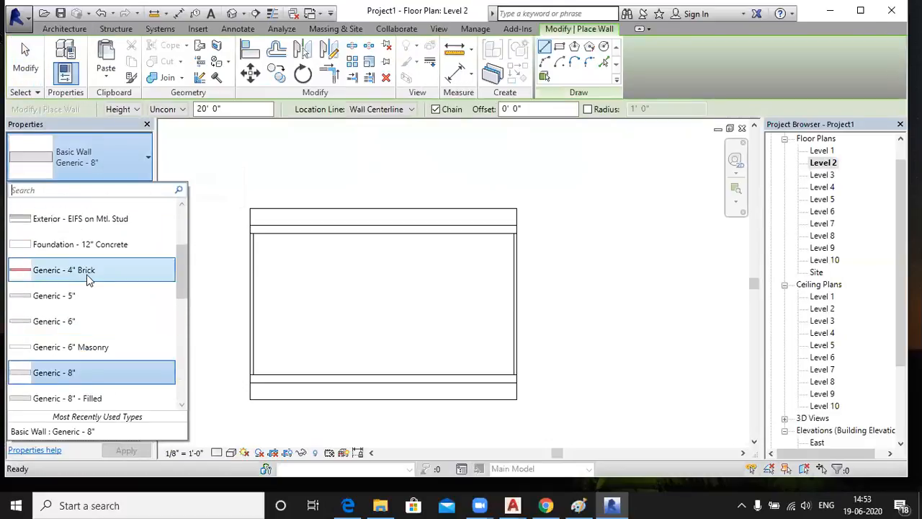
left_click(86, 270)
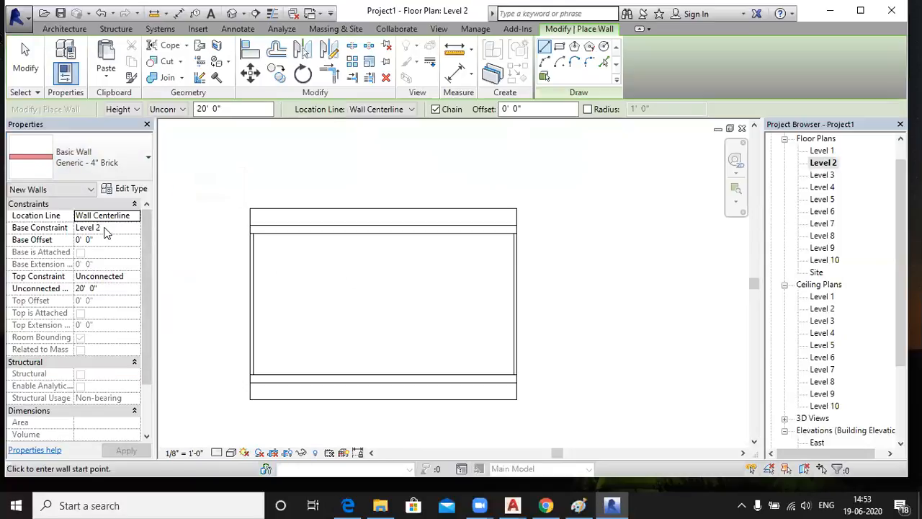
left_click(110, 288)
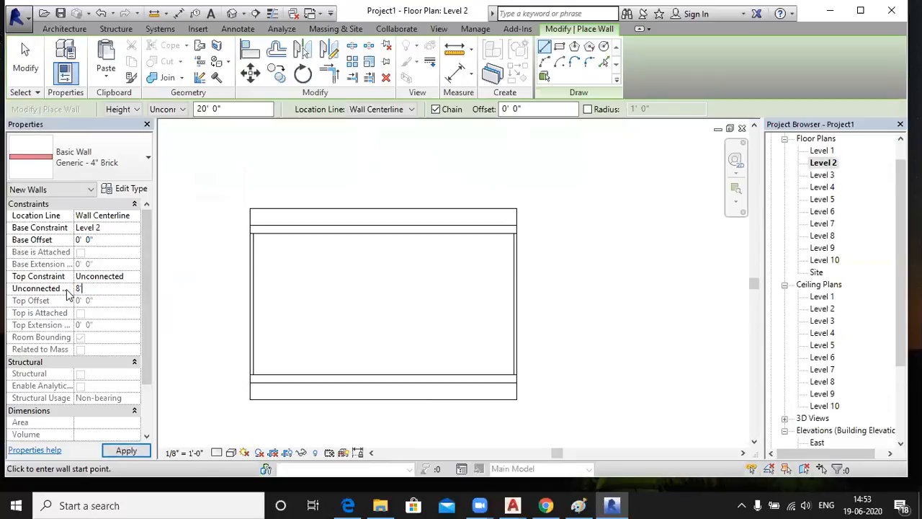
left_click(126, 451)
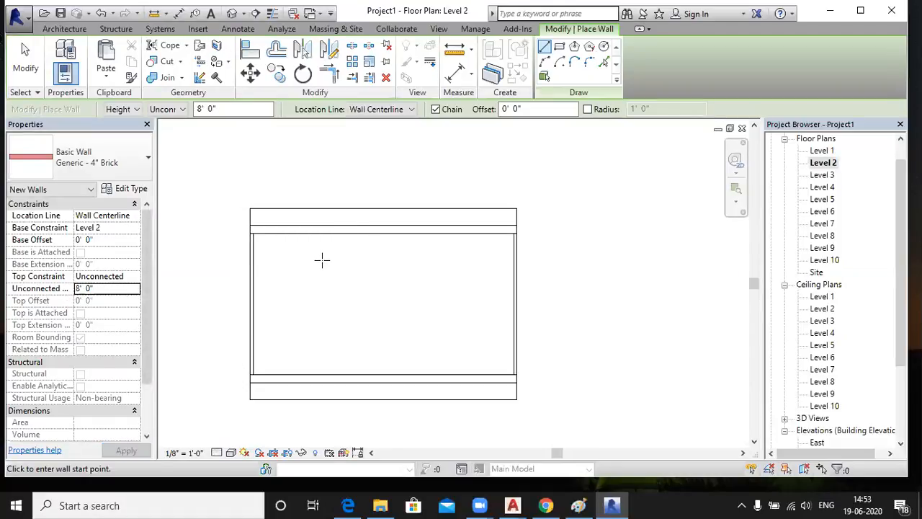
- Draw three connected dormer walls as an open-bottomed rectangle crossing the building's upper long wall in plan
left_click(322, 259)
left_click(322, 218)
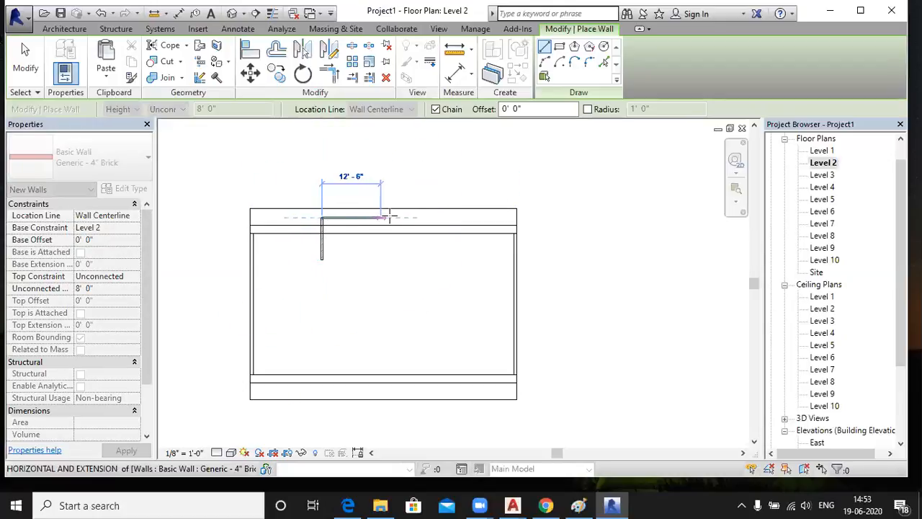
left_click(392, 217)
left_click(392, 259)
key("Escape")
key("Escape")
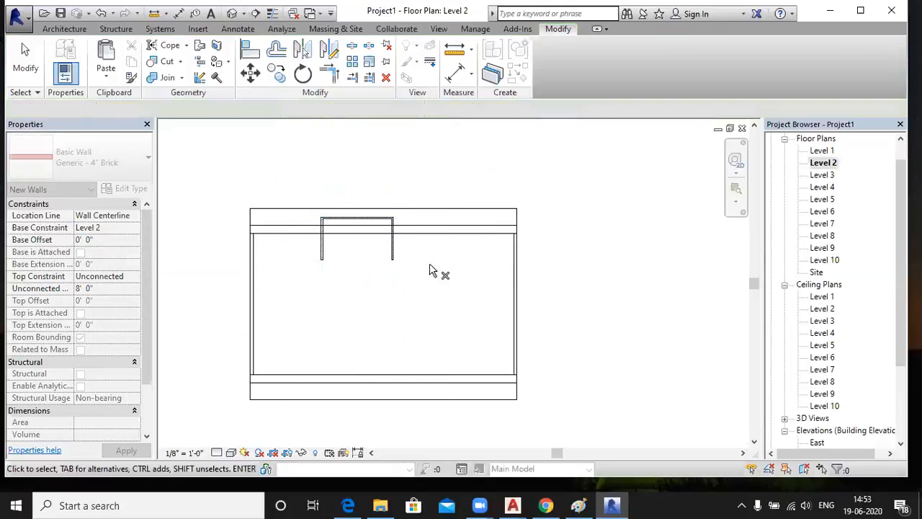
- Start a Roof by Footprint on Level 2 with a base offset of 8' 0"
left_click(78, 32)
left_click(280, 45)
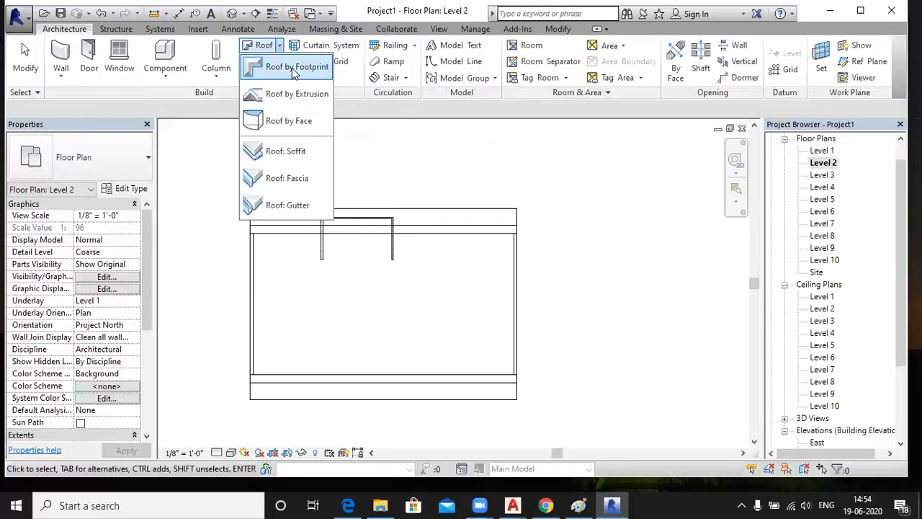
left_click(295, 67)
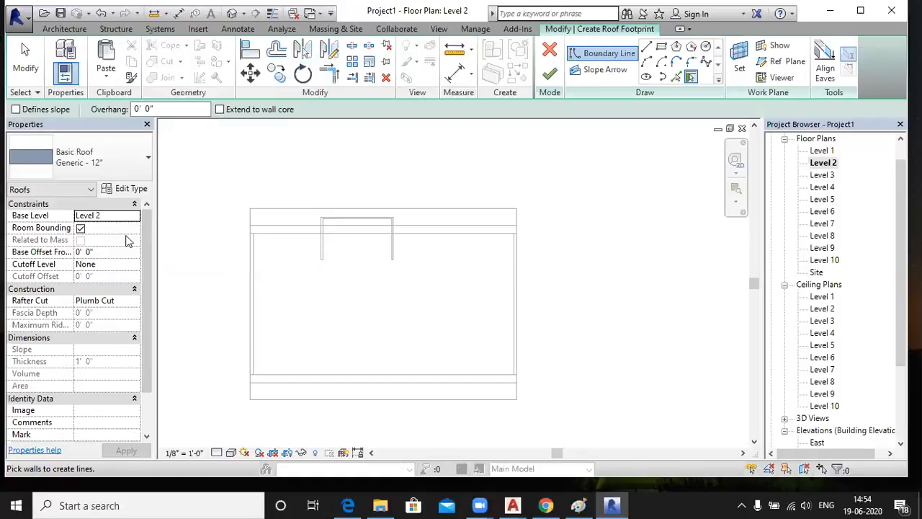
left_click(102, 252)
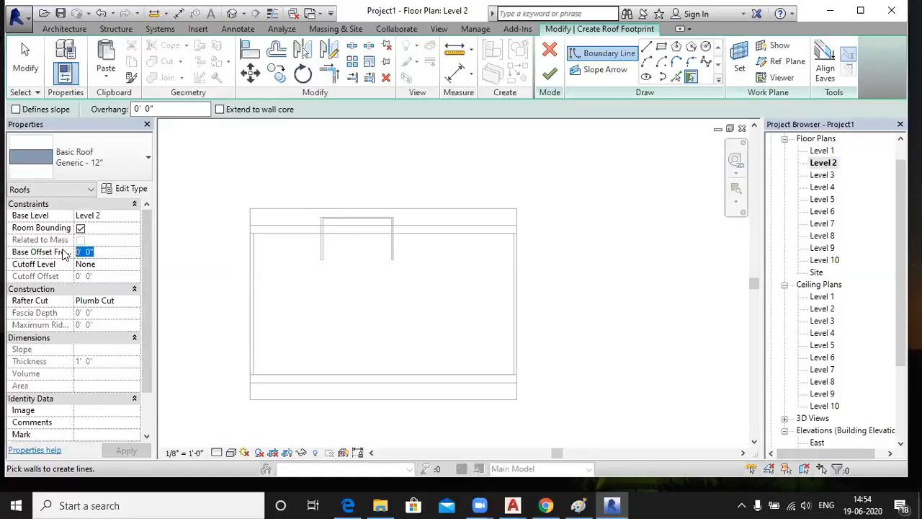
type("8")
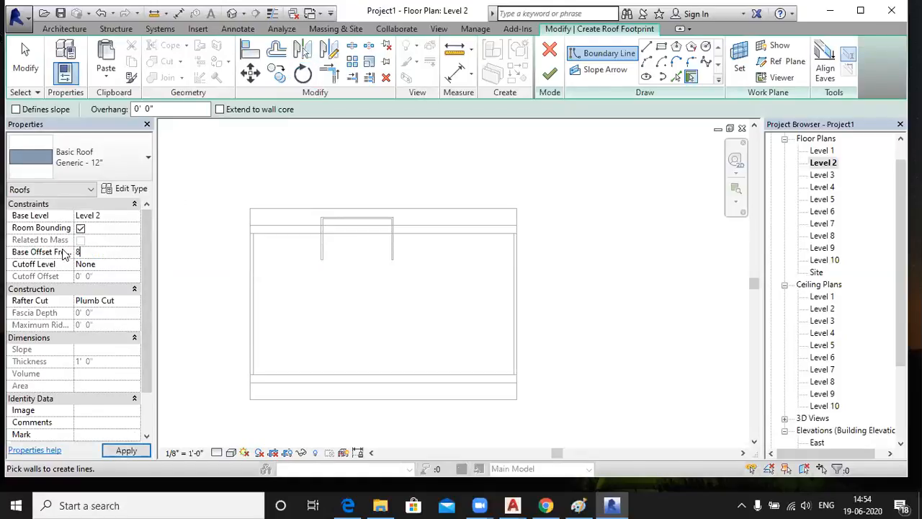
left_click(133, 450)
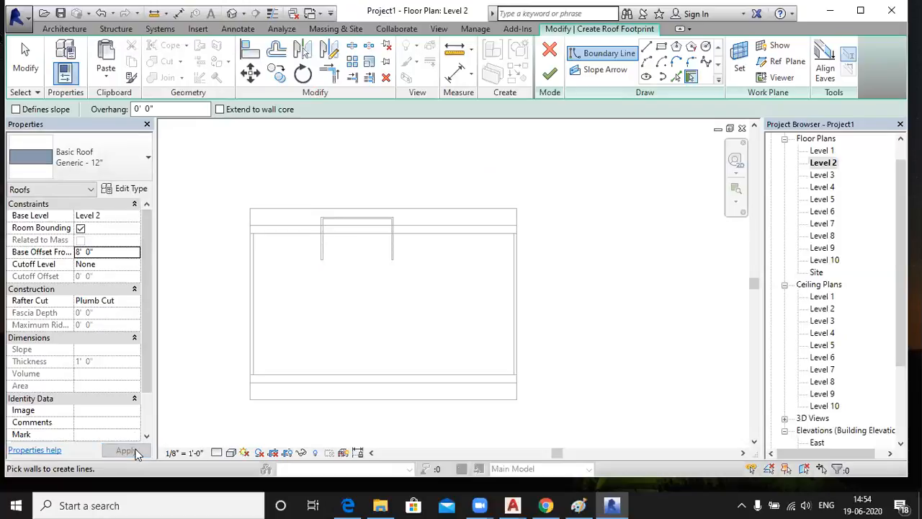
- Sketch a rectangular roof boundary around the outer faces of the three dormer walls, closing their open side
left_click(661, 48)
scroll(324, 215, "up", 5)
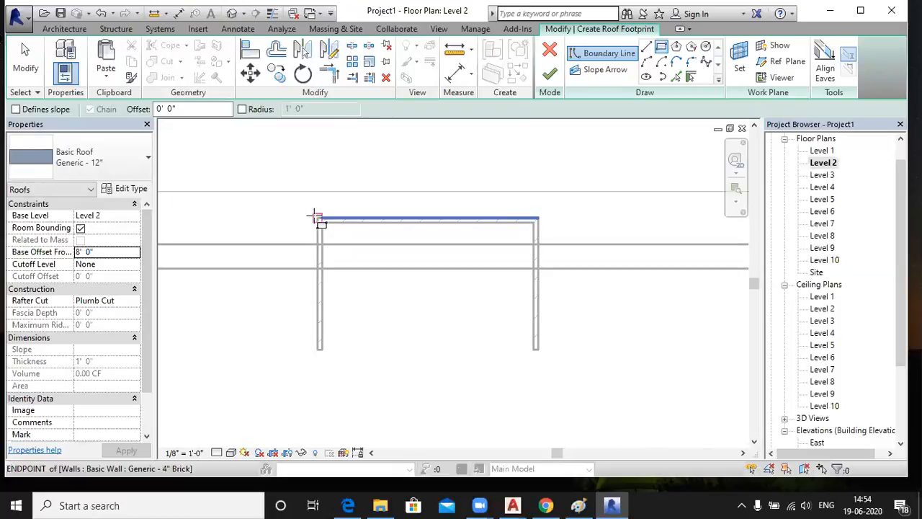
left_click(317, 218)
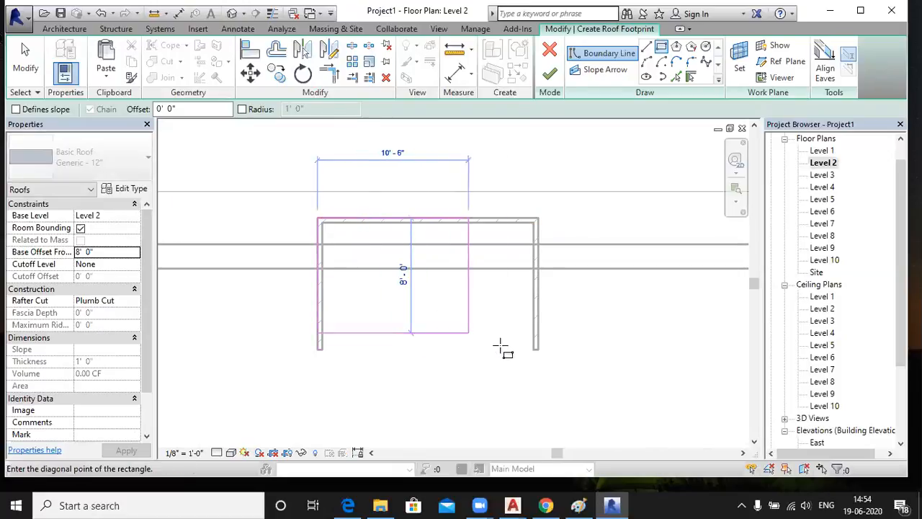
left_click(536, 350)
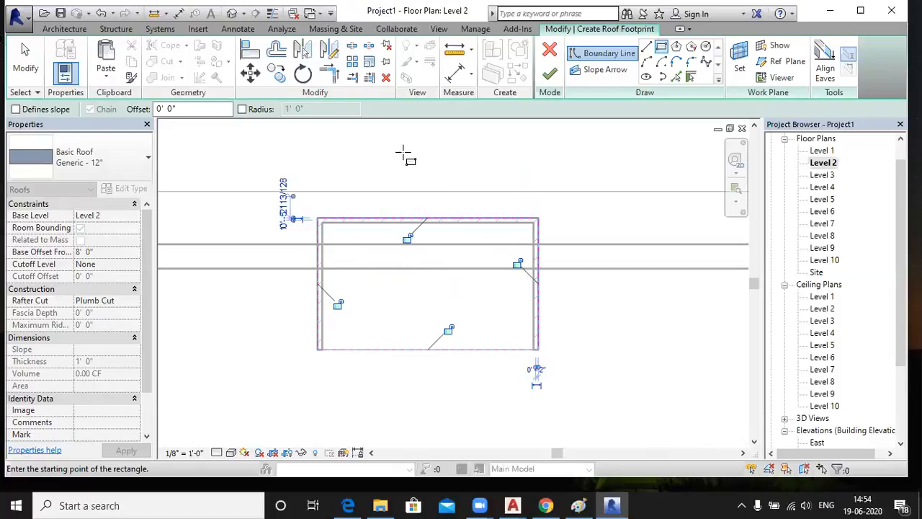
right_click(403, 153)
left_click(435, 160)
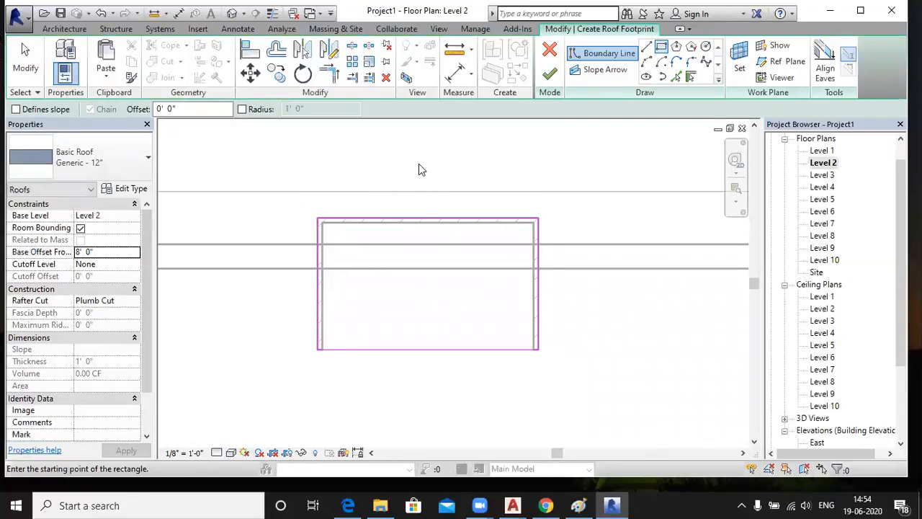
- Make the two short side lines of the dormer roof boundary slope-defining, and finish the roof with the dormer walls attached to it
right_click(418, 169)
left_click(441, 173)
left_click(319, 278)
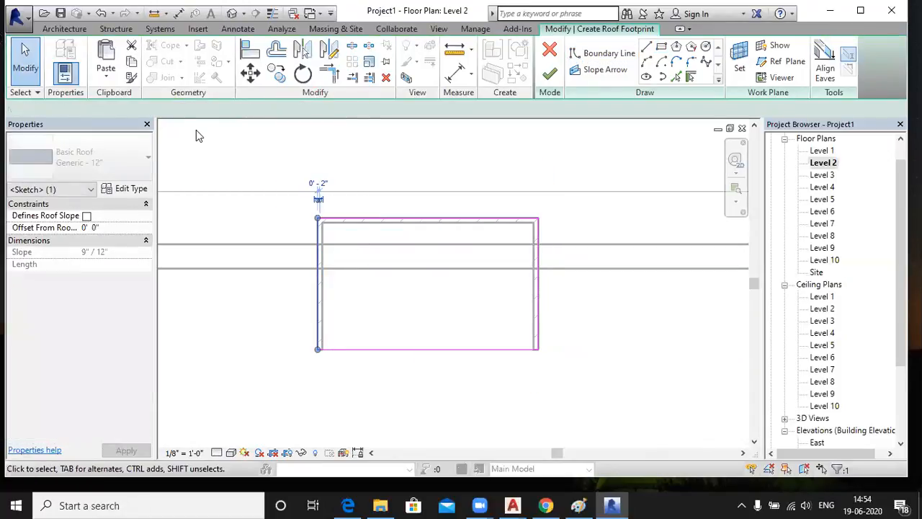
left_click(282, 109)
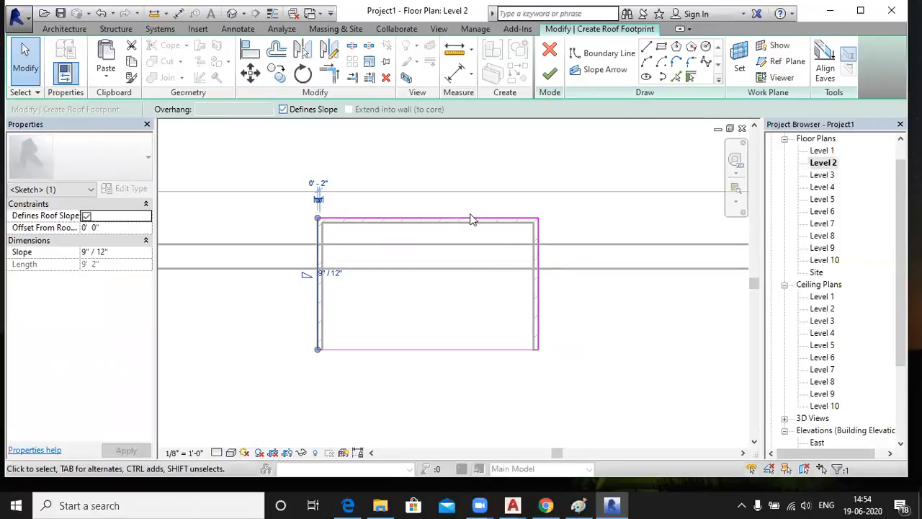
left_click(538, 283)
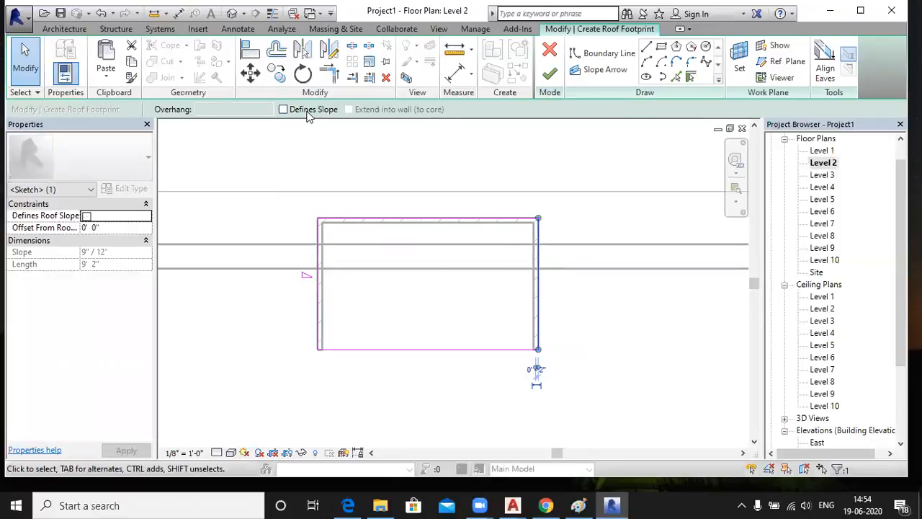
left_click(309, 112)
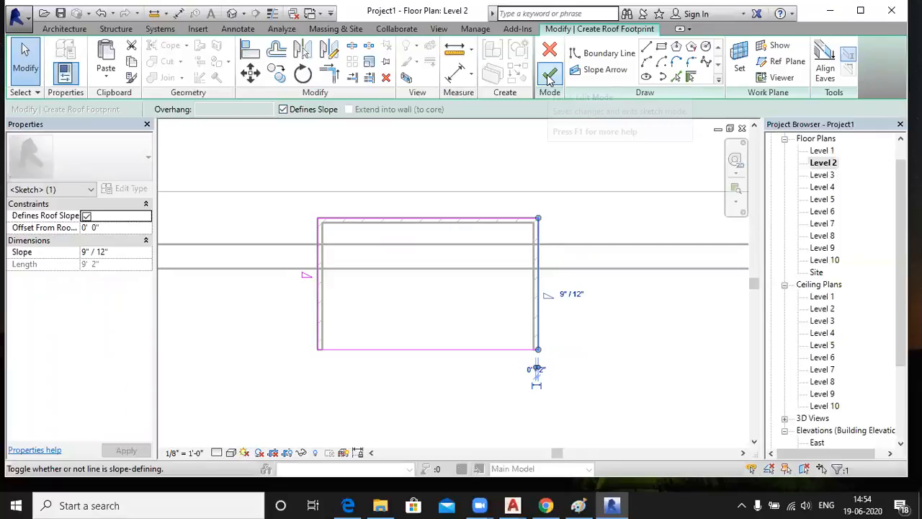
left_click(549, 76)
left_click(493, 261)
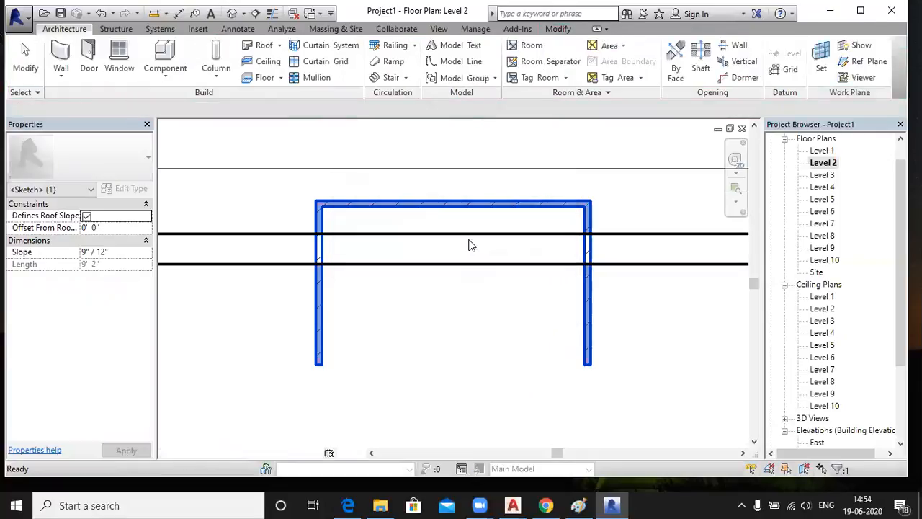
- Examine the new dormer roof and its walls from several sides in the 3D view
left_click(231, 14)
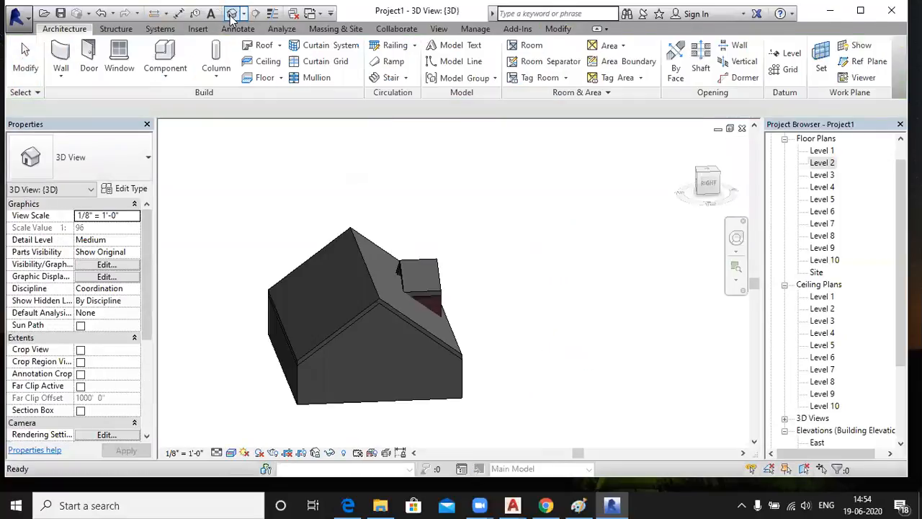
scroll(396, 288, "up", 4)
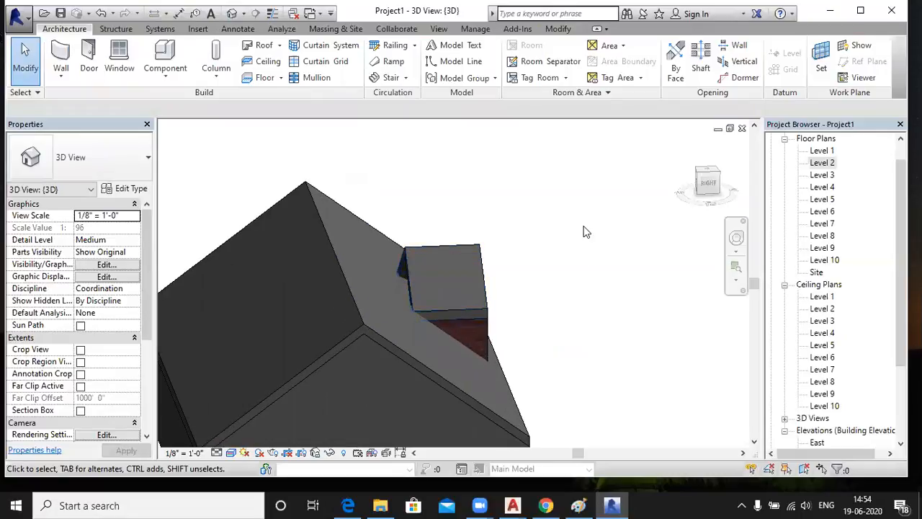
scroll(586, 232, "down", 2)
middle_click_drag(581, 346, 461, 306, "shift")
middle_click_drag(533, 350, 571, 331, "shift")
scroll(462, 255, "up", 2)
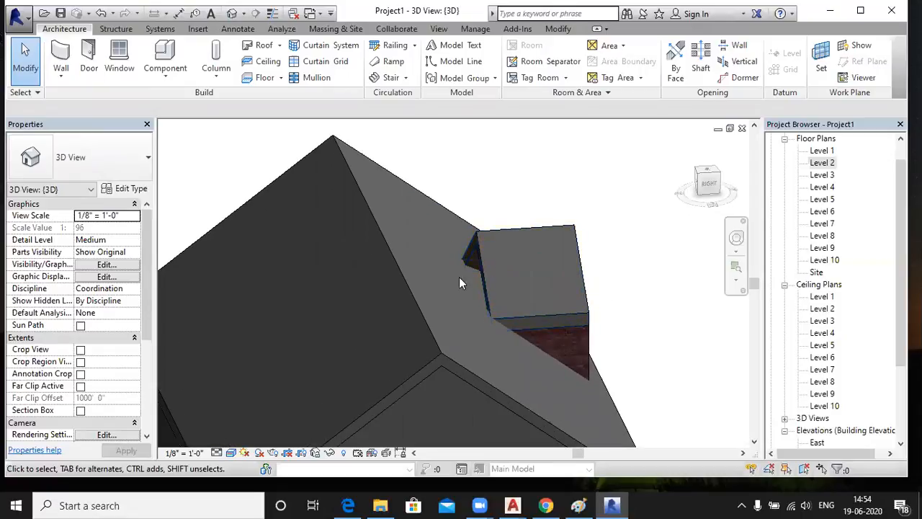
scroll(423, 289, "down", 5)
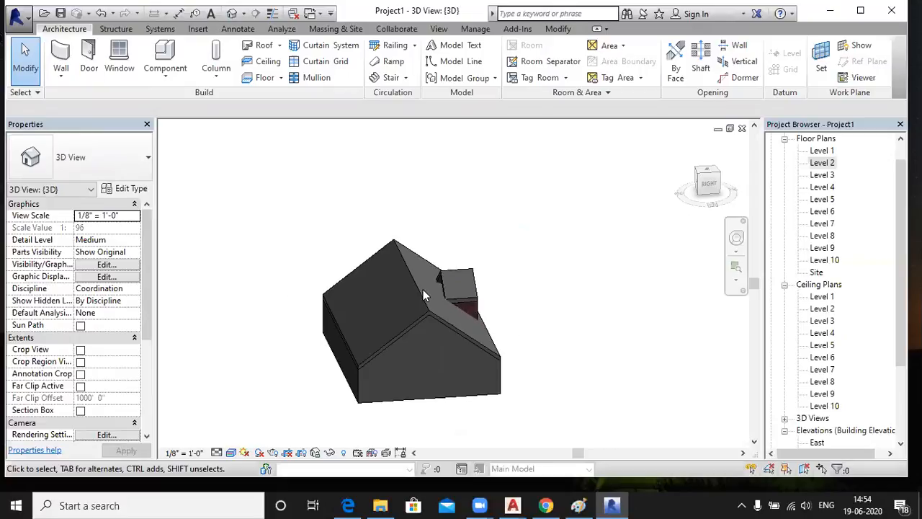
middle_click_drag(576, 388, 496, 259, "shift")
middle_click_drag(551, 252, 559, 255, "shift")
middle_click_drag(496, 410, 603, 257, "shift")
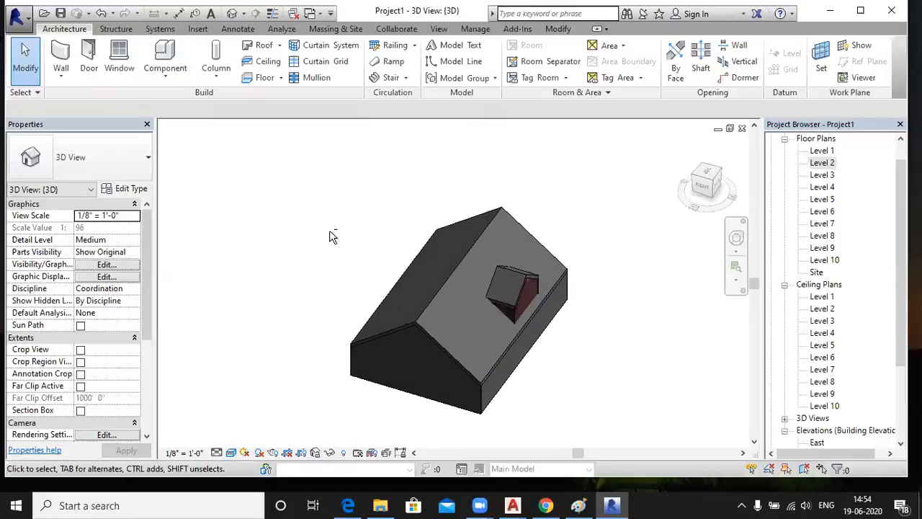
- Extend the dormer roof to the sloping face of the main roof with Join/Unjoin Roof
left_click(502, 265)
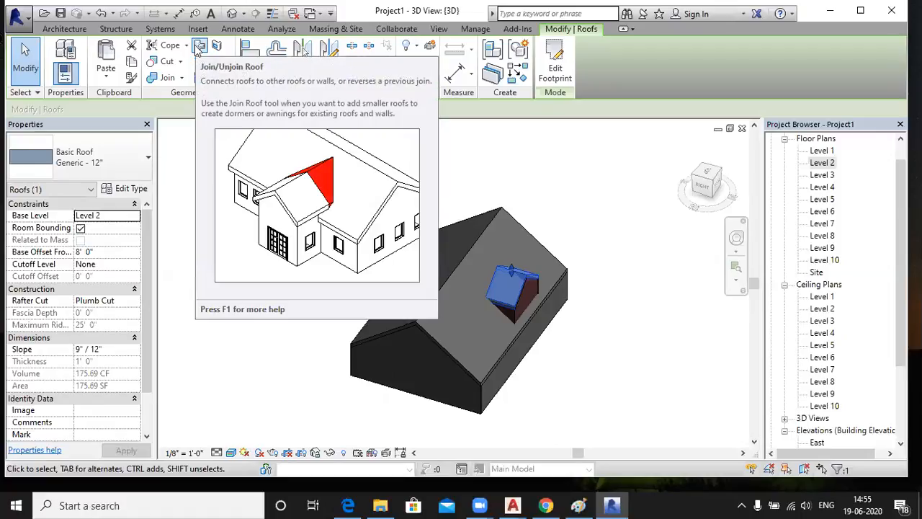
left_click(199, 46)
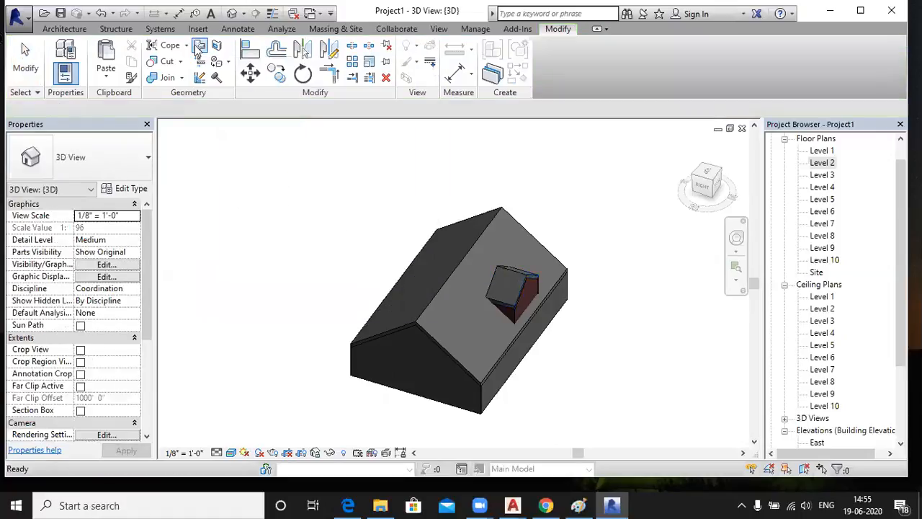
left_click(490, 278)
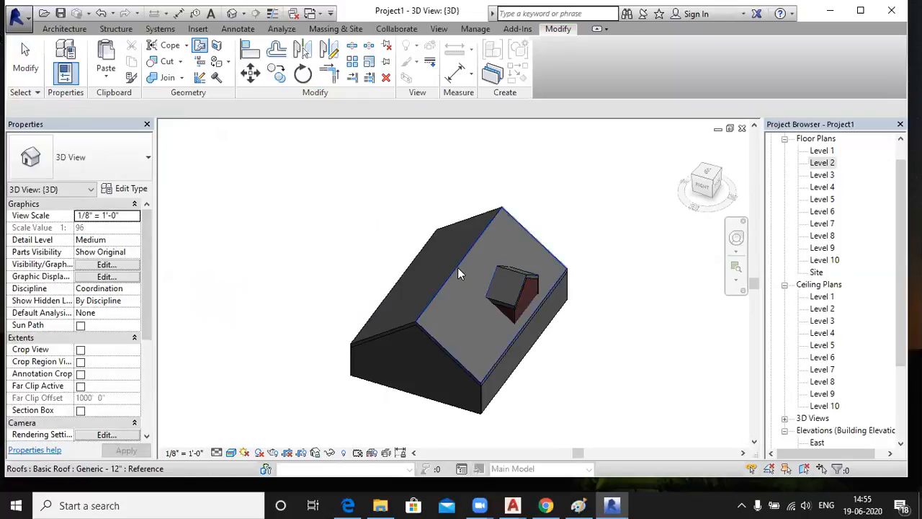
left_click(458, 269)
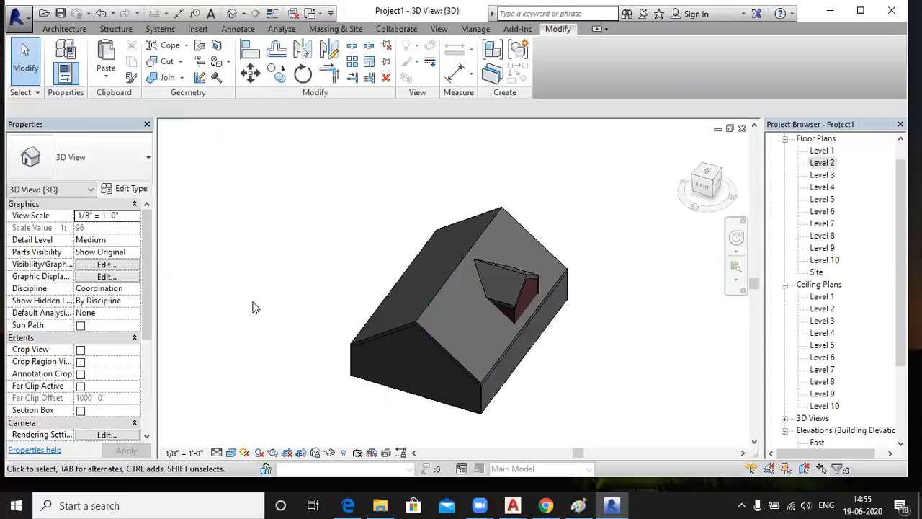
left_click(351, 505)
left_click(333, 360)
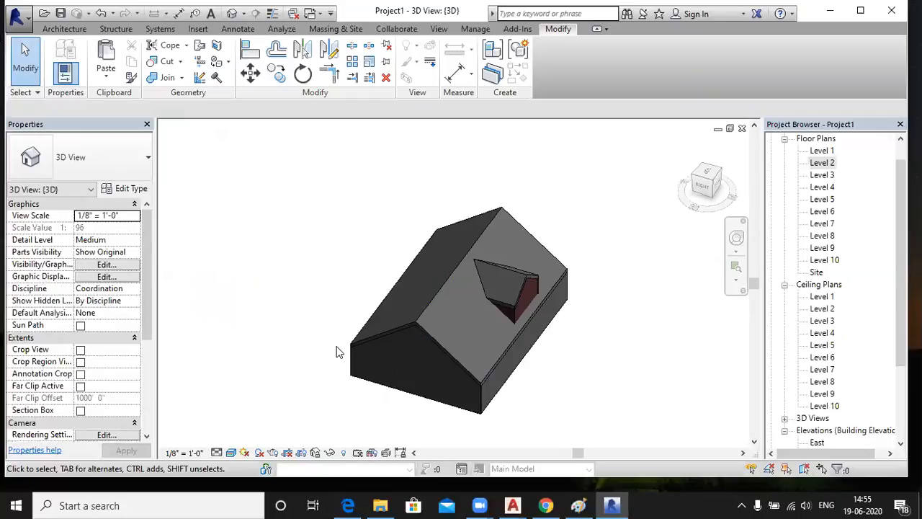
- Start a Dormer opening with the main roof as the roof to cut
middle_click_drag(313, 397, 463, 255, "shift")
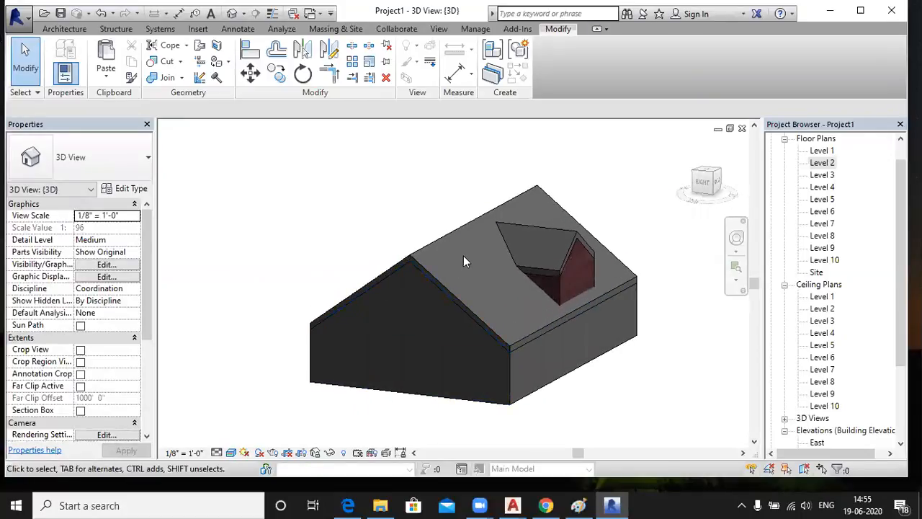
scroll(456, 272, "down", 5)
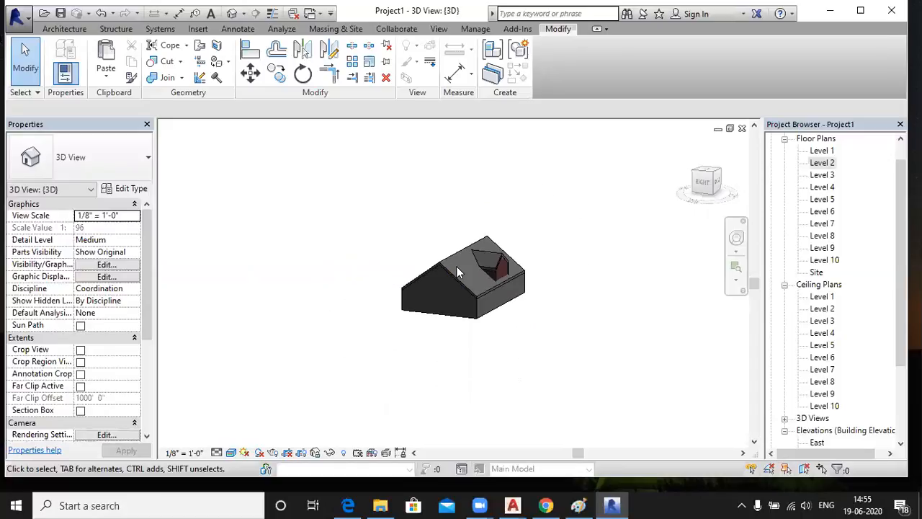
middle_click_drag(559, 264, 541, 333, "shift")
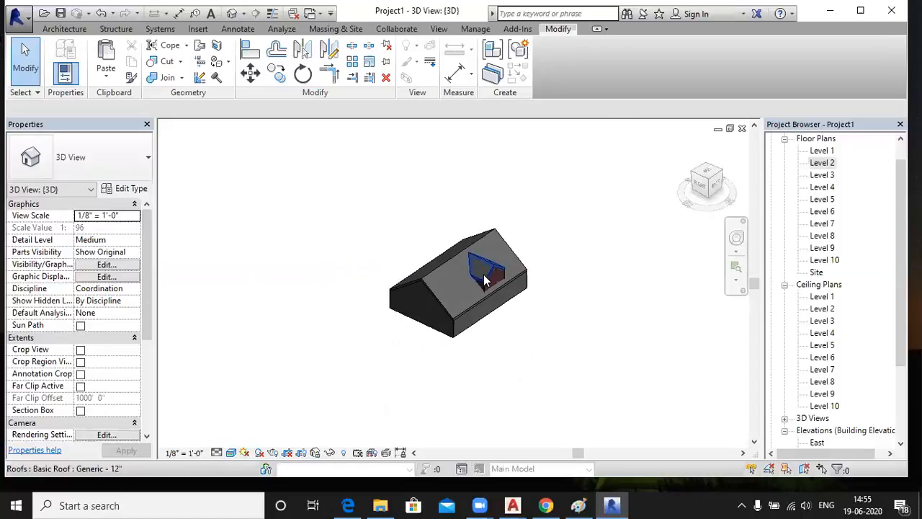
scroll(483, 274, "up", 5)
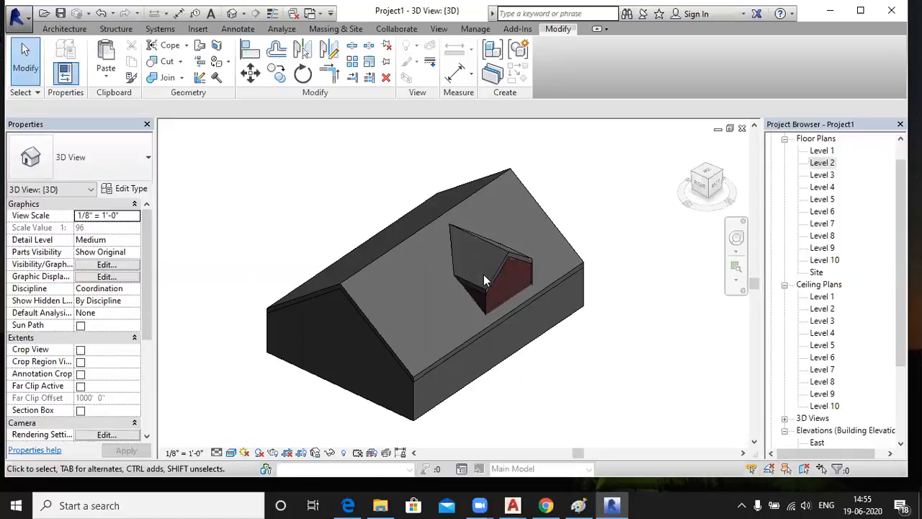
left_click(58, 30)
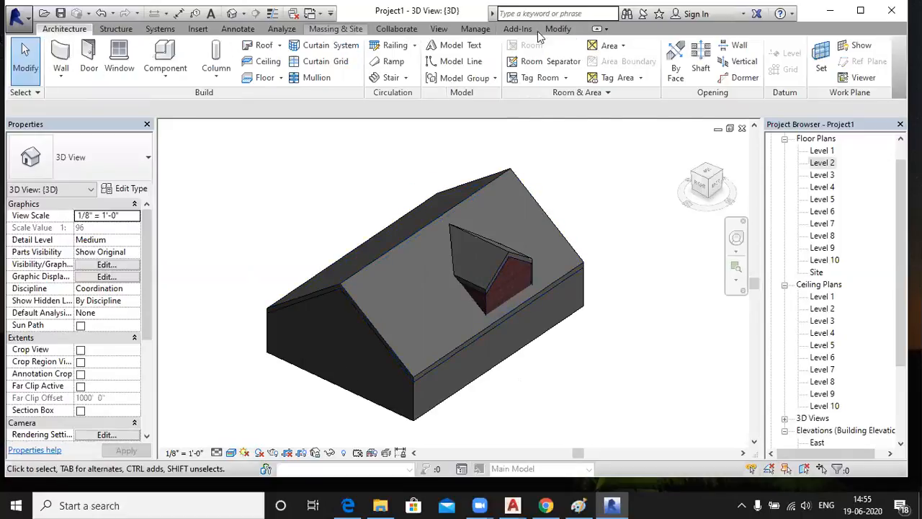
left_click(731, 80)
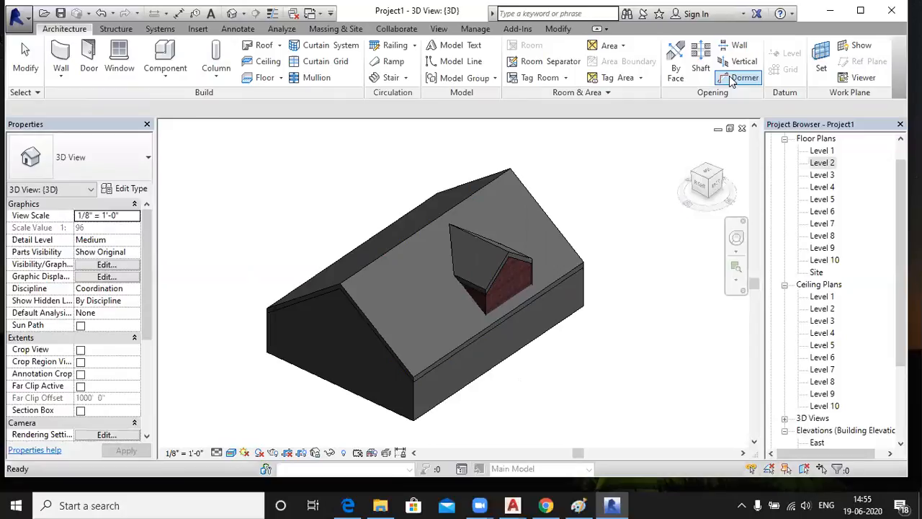
left_click(413, 239)
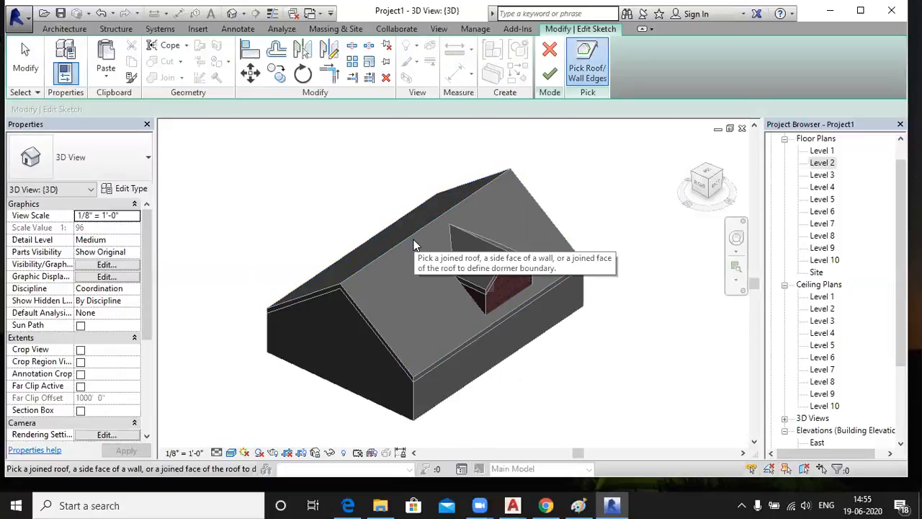
- Define the dormer opening boundary from the three dormer walls and the joined dormer roof
scroll(481, 311, "up", 4)
left_click(488, 312)
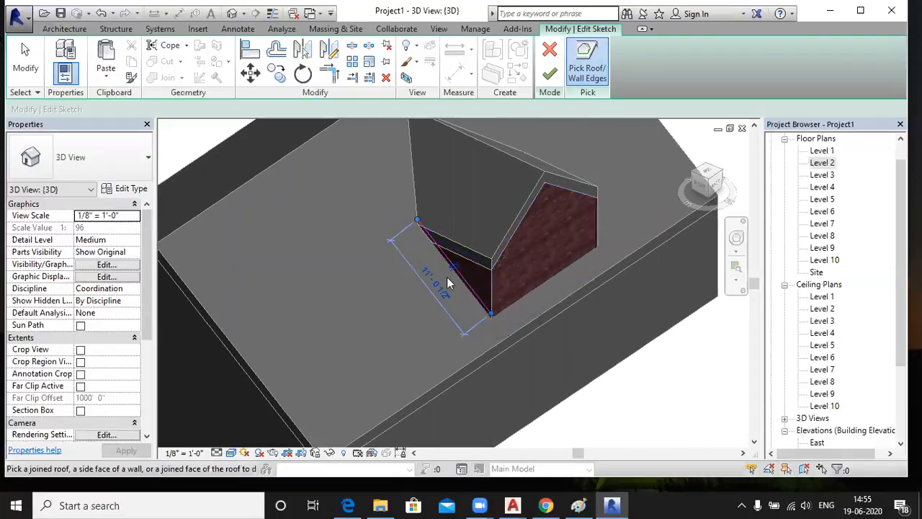
left_click(492, 303)
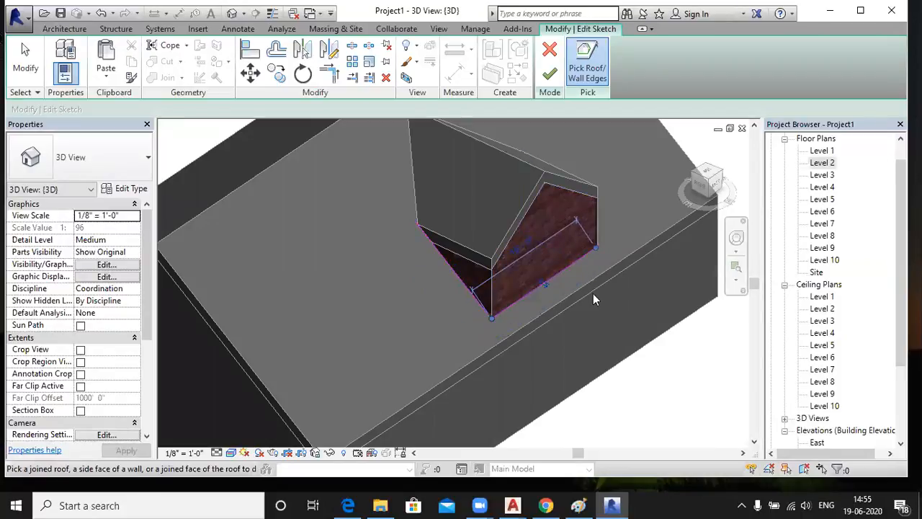
scroll(285, 311, "down", 2)
middle_click_drag(500, 356, 372, 382, "shift")
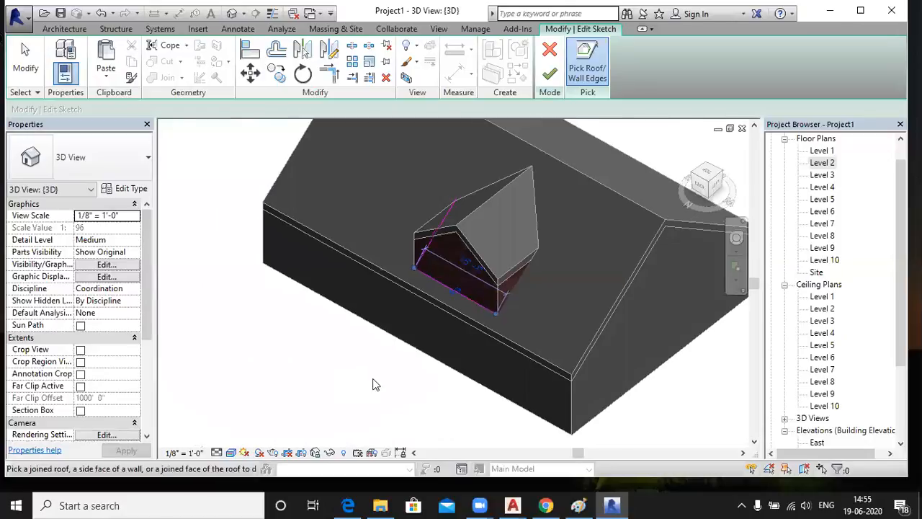
left_click(499, 302)
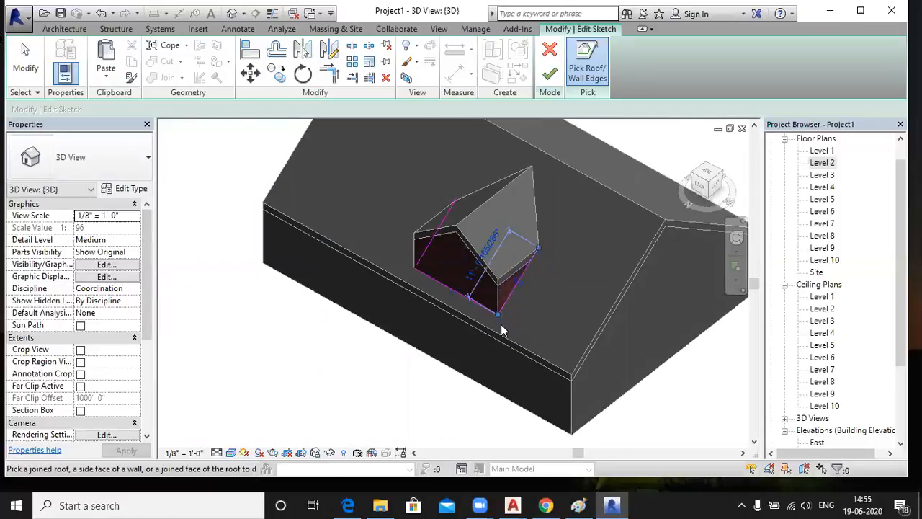
left_click(536, 208)
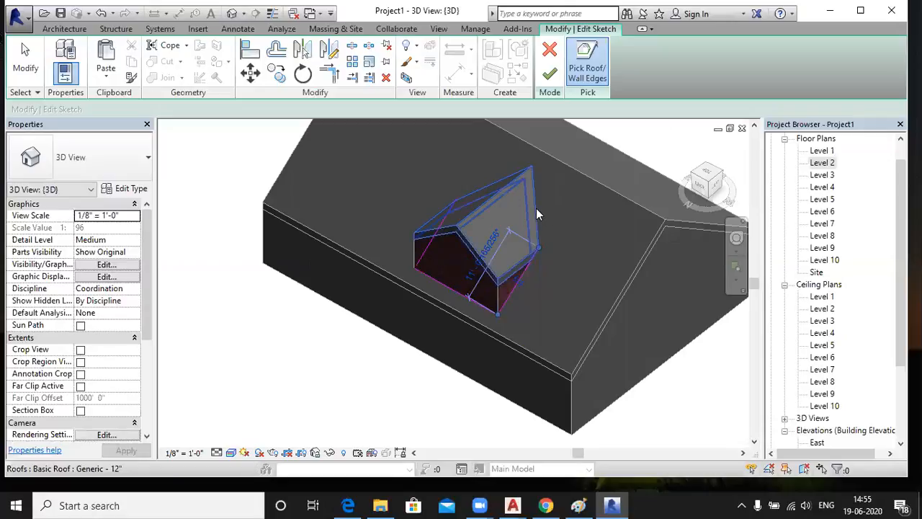
- Finish the dormer opening sketch to cut the main roof beneath the dormer
middle_click_drag(365, 251, 447, 389, "shift")
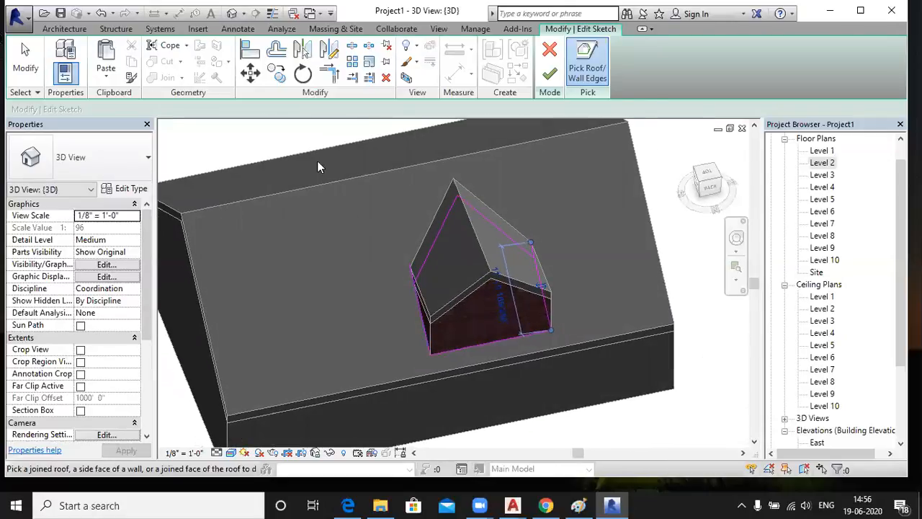
left_click(328, 72)
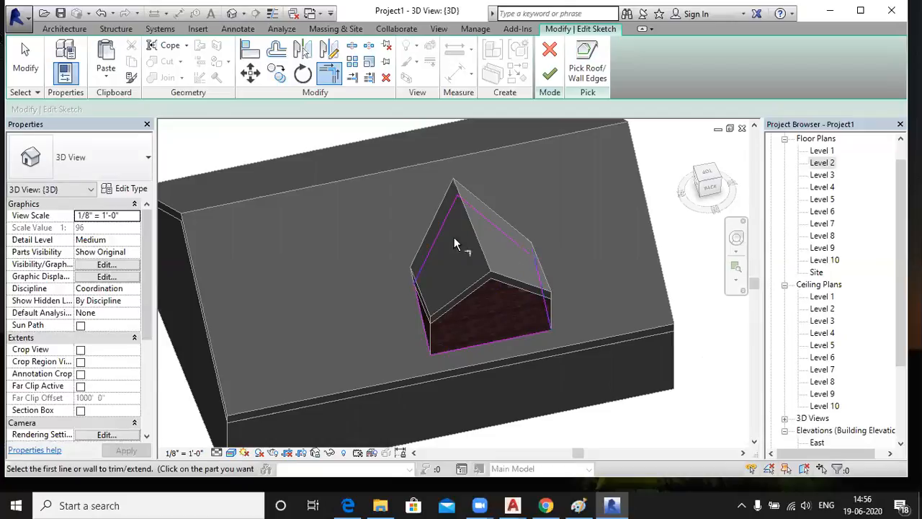
middle_click_drag(454, 237, 403, 214, "shift")
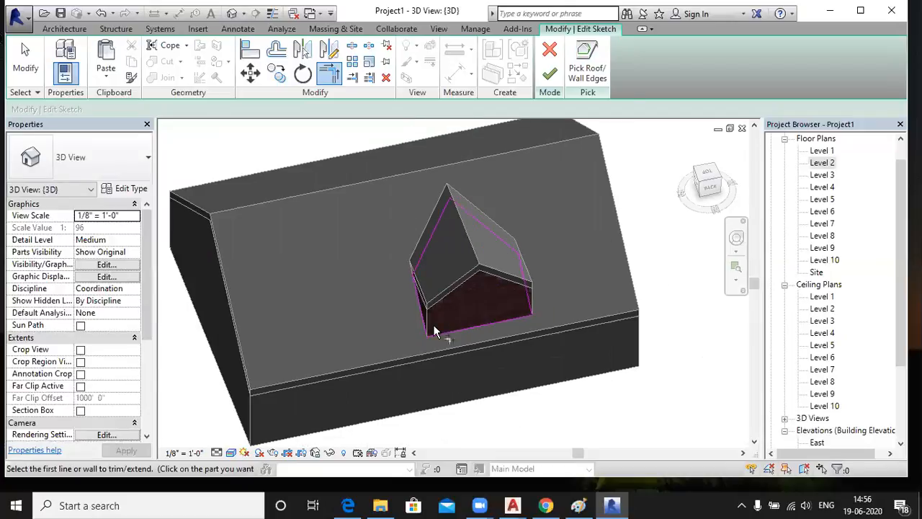
left_click(550, 76)
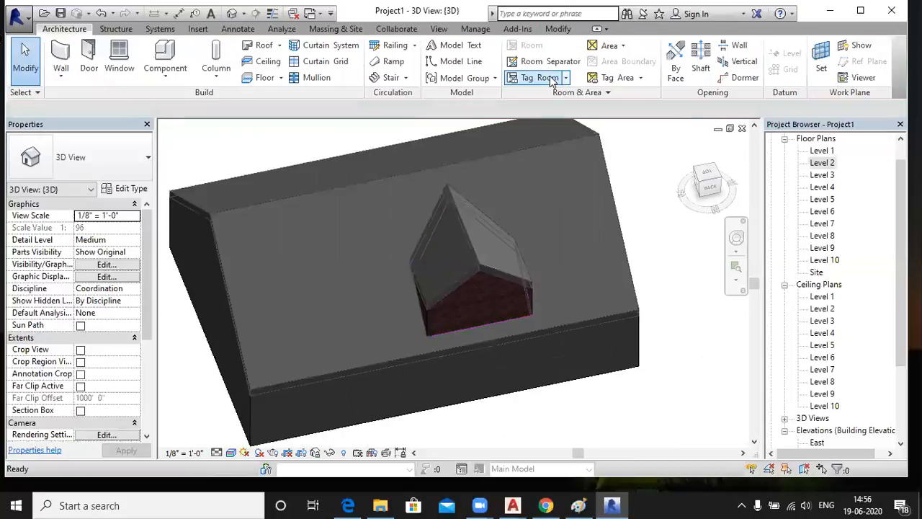
- Try to attach the base of the dormer's triangular side wall to the main roof from the underside
scroll(414, 242, "down", 3)
middle_click_drag(437, 382, 394, 242, "shift")
scroll(477, 231, "up", 5)
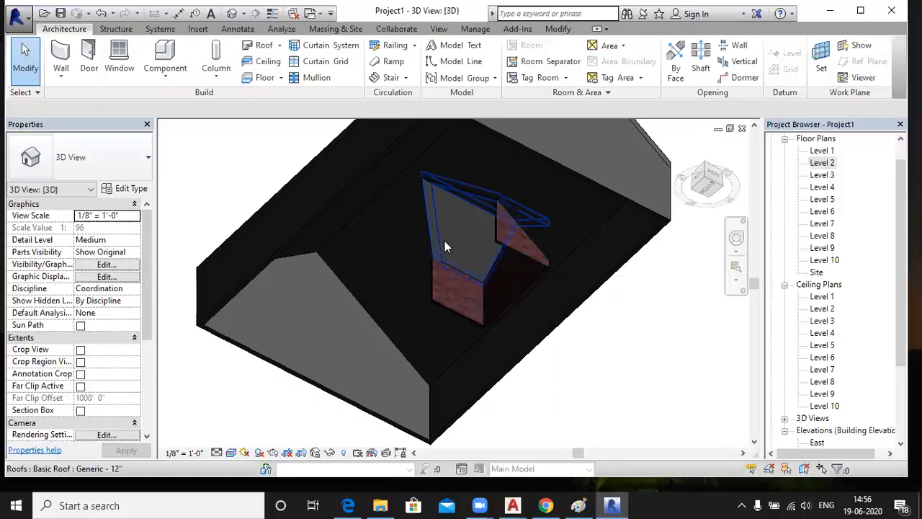
middle_click_drag(567, 371, 556, 401, "shift")
left_click(503, 267)
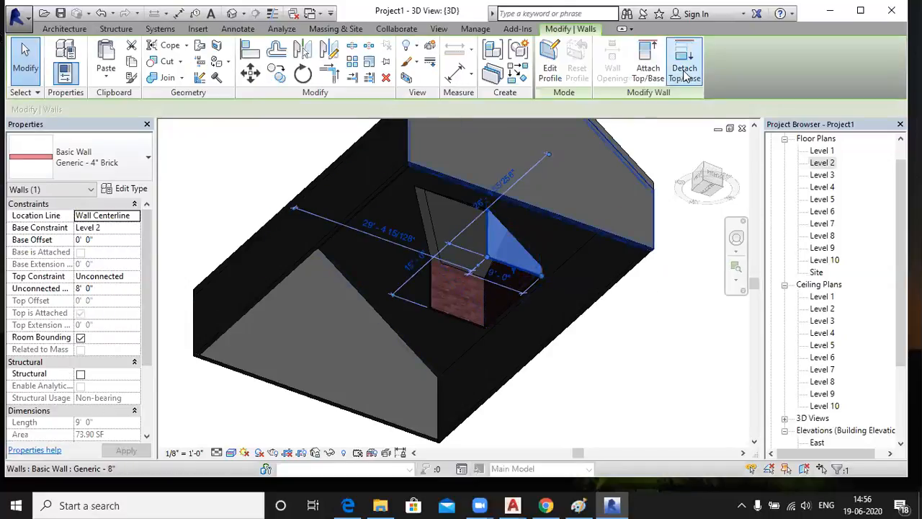
left_click(650, 69)
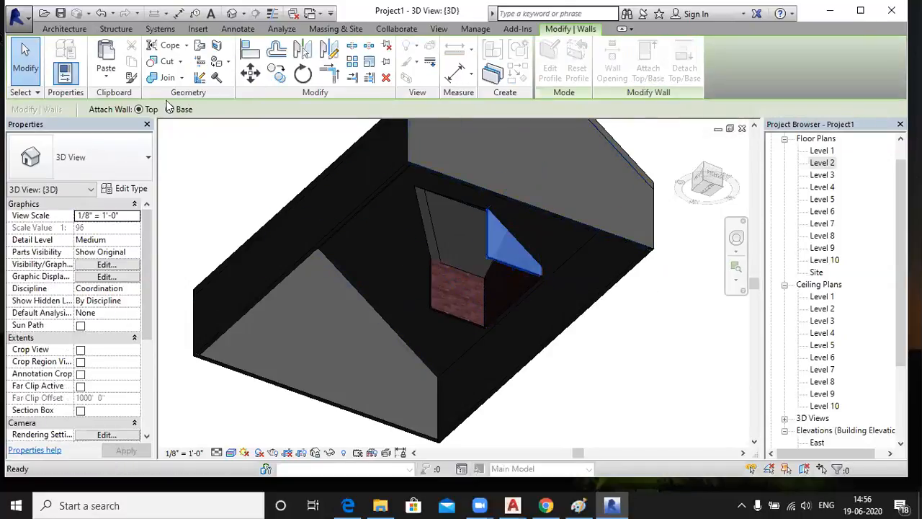
left_click(169, 110)
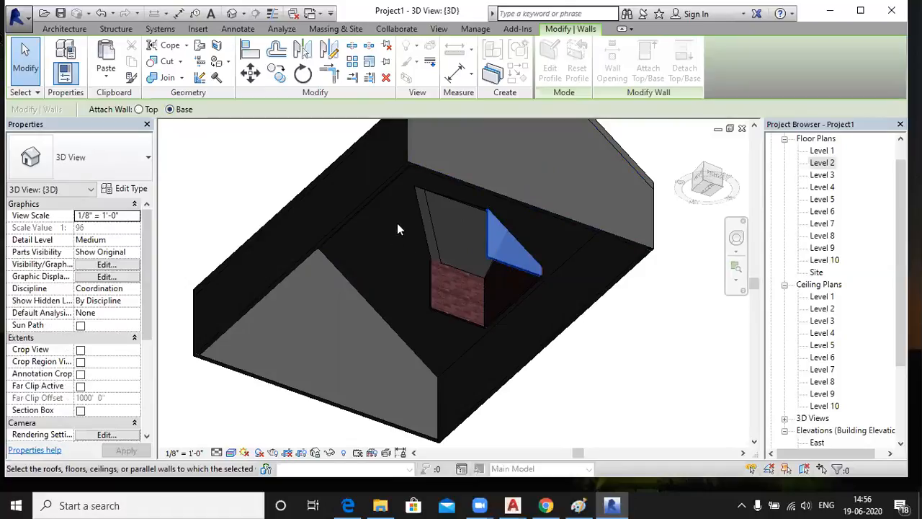
left_click(333, 241)
left_click(495, 402)
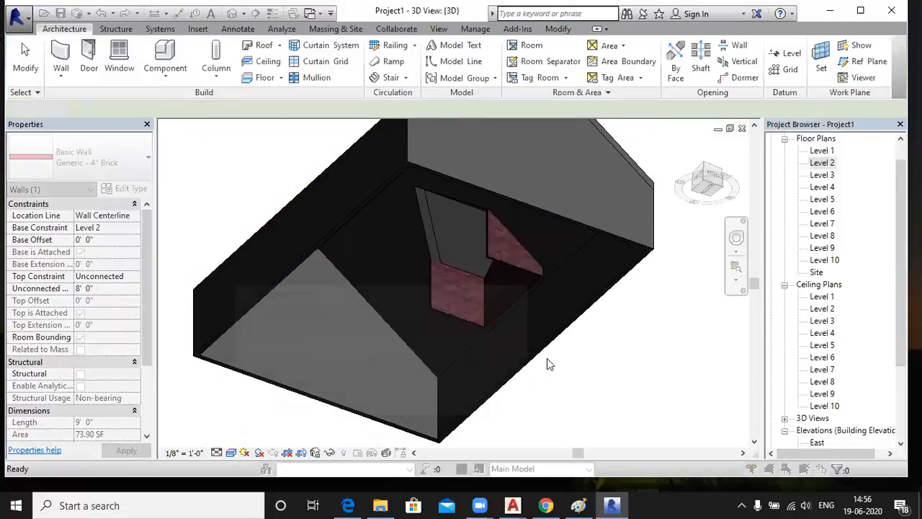
- Retry the base attachment of the same dormer side wall, choosing the main roof from a side view
left_click(493, 255)
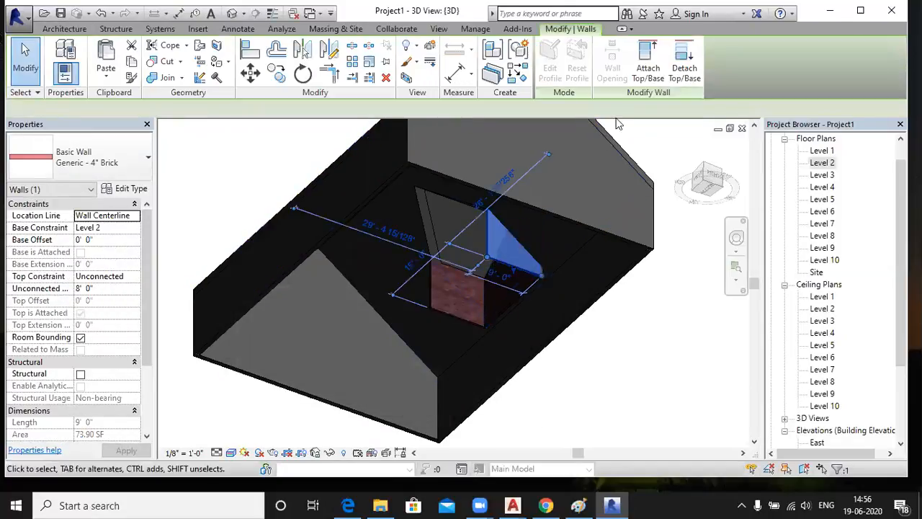
left_click(643, 66)
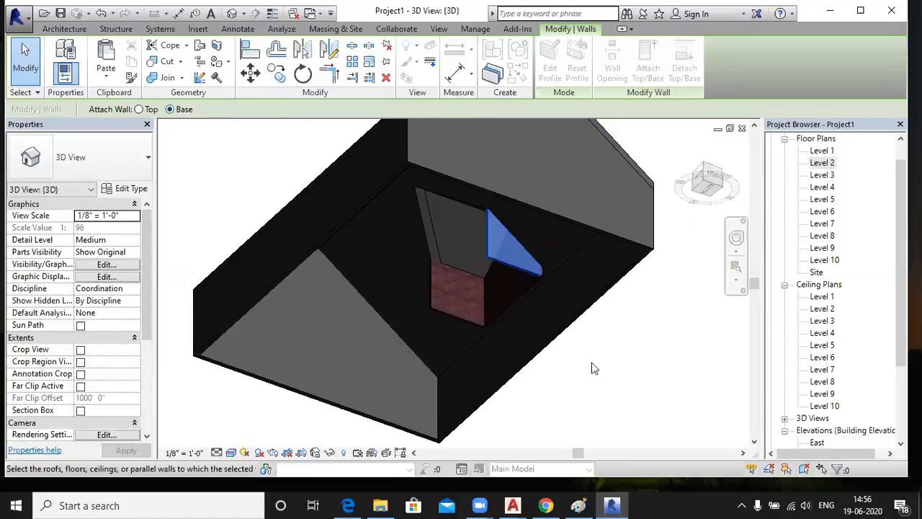
middle_click_drag(559, 376, 540, 475, "shift")
left_click(463, 317)
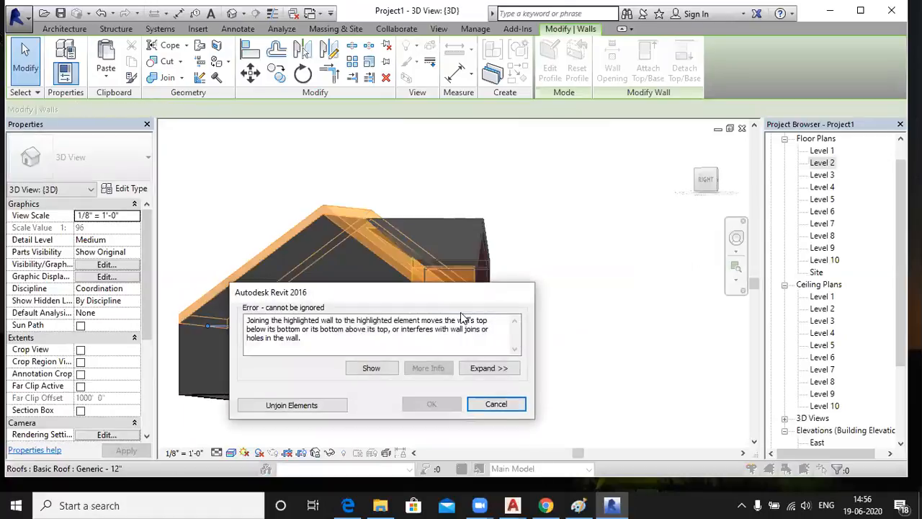
left_click(496, 404)
- Examine the dormer and its opening in the main roof from outside and from underneath
middle_click_drag(584, 286, 441, 339, "shift")
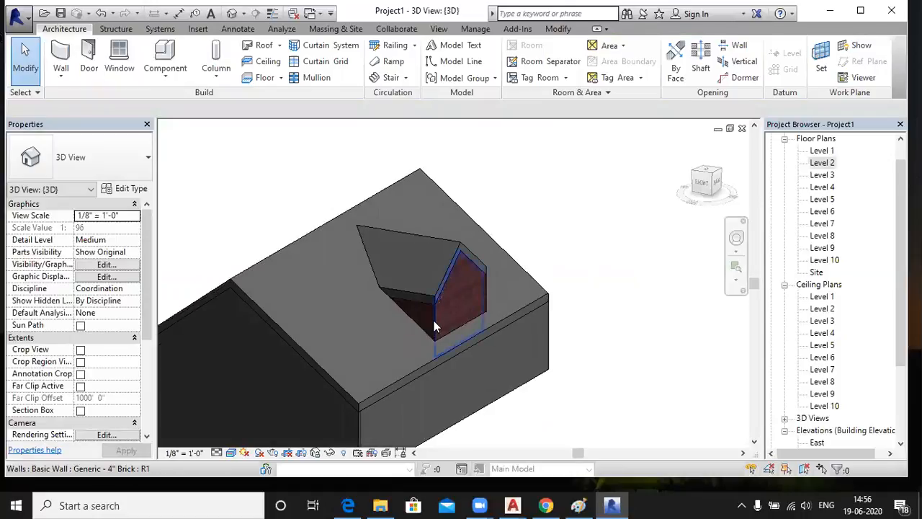
scroll(554, 243, "down", 3)
middle_click_drag(502, 377, 597, 236, "shift")
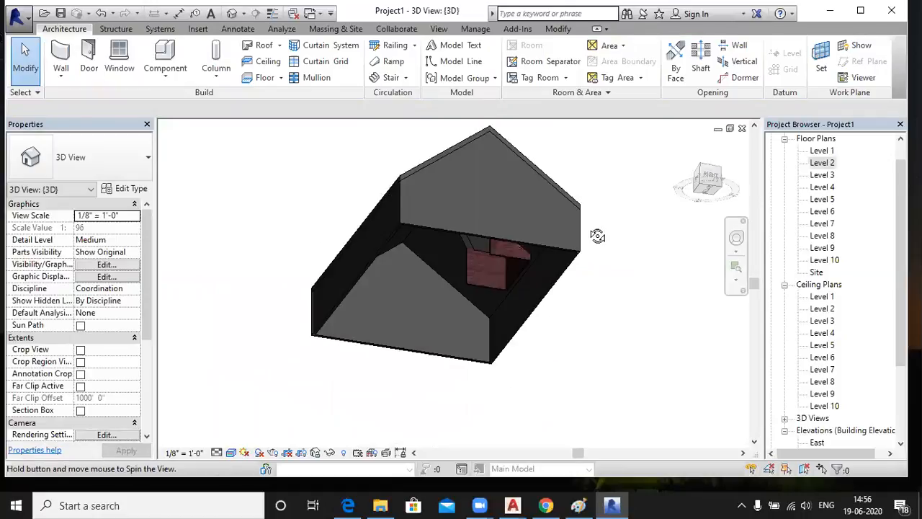
middle_click_drag(545, 350, 586, 305, "shift")
middle_click_drag(609, 287, 577, 177, "shift")
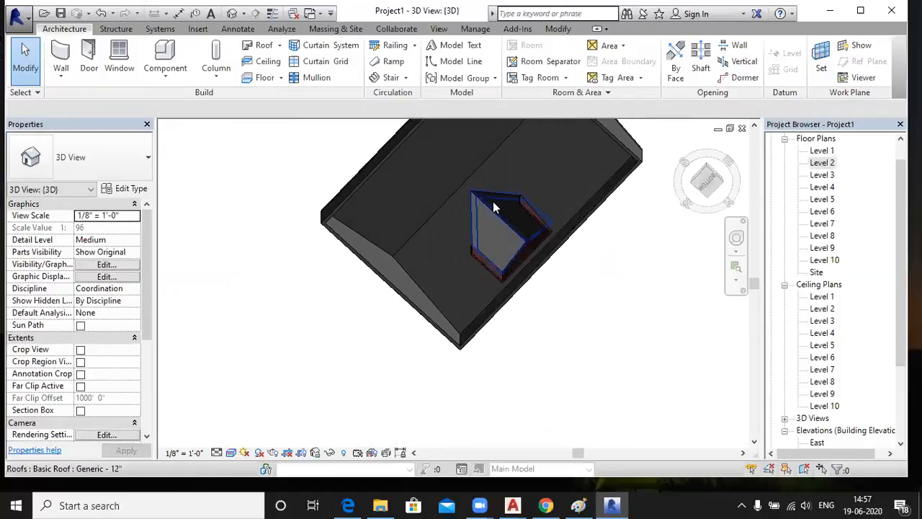
scroll(478, 216, "up", 2)
scroll(474, 216, "down", 3)
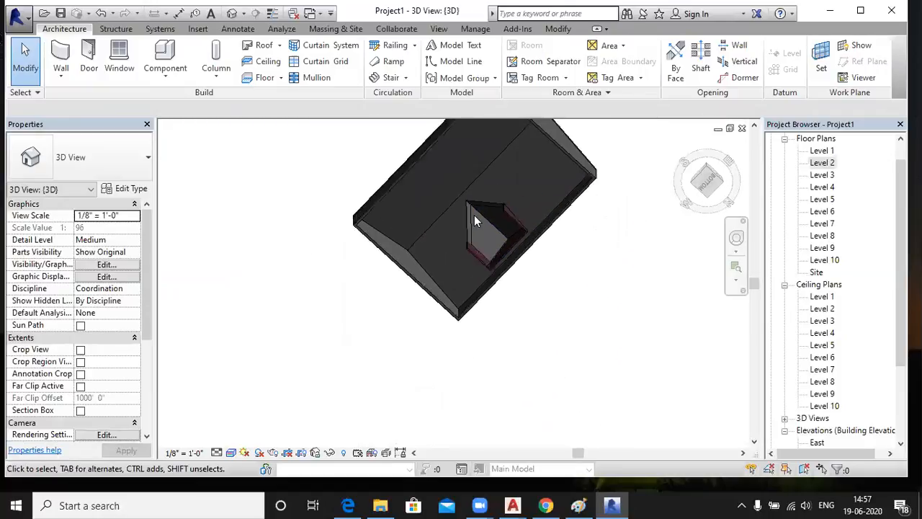
middle_click_drag(624, 181, 534, 461, "shift")
middle_click_drag(562, 269, 561, 314, "shift")
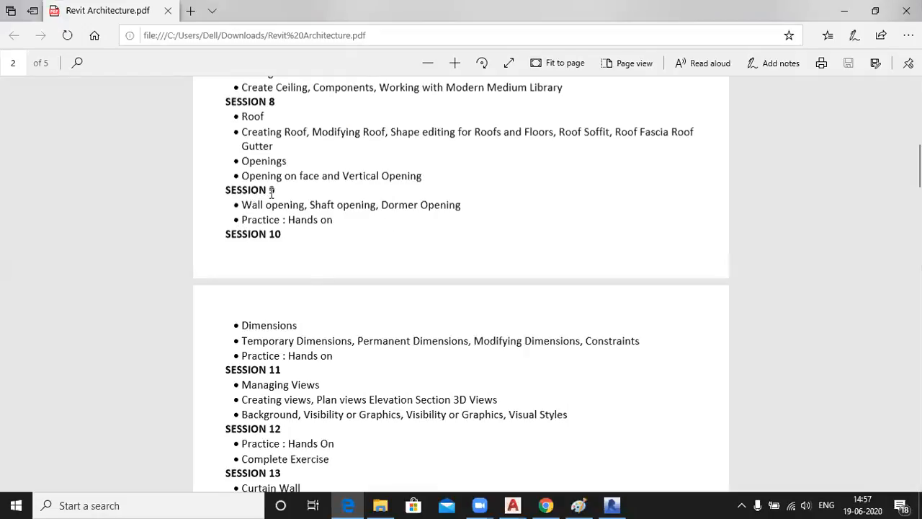
- Switch to the Revit Architecture PDF in the browser and review the "Practice : Hands on" item under Session 9
left_click_drag(244, 219, 335, 220)
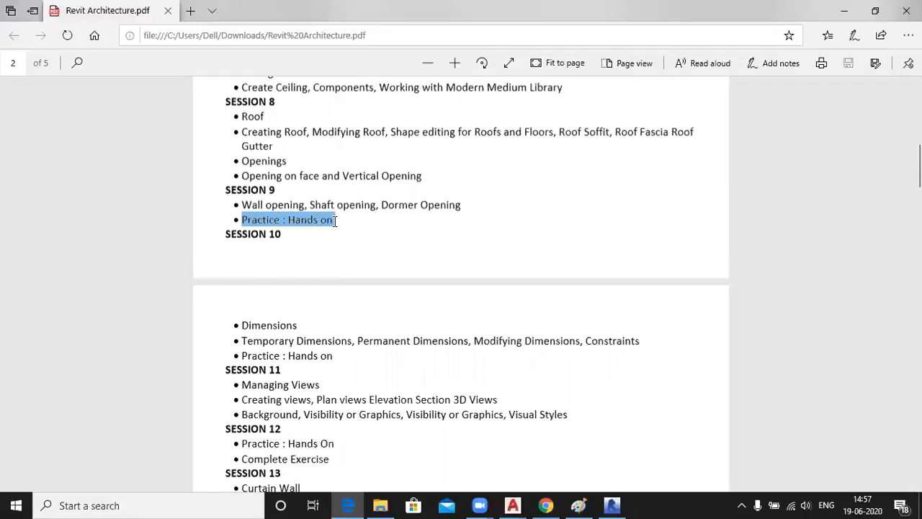
left_click(400, 220)
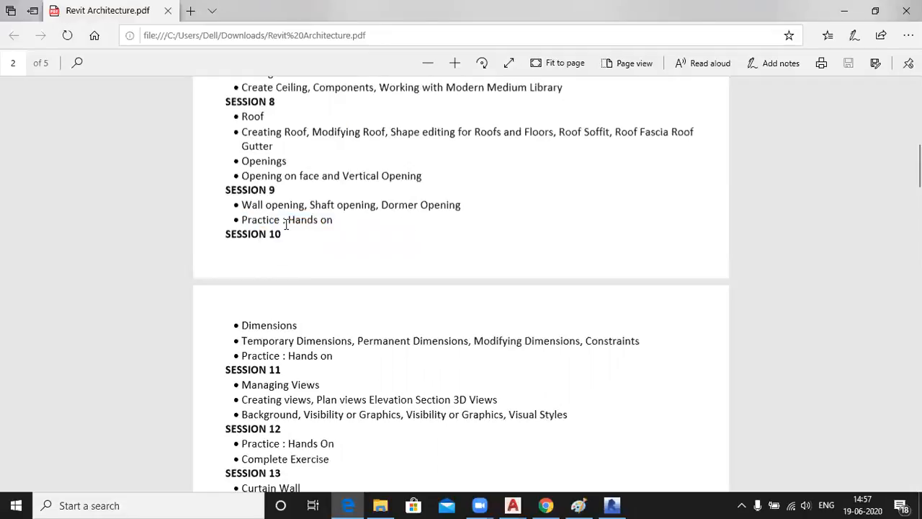
left_click_drag(242, 220, 338, 223)
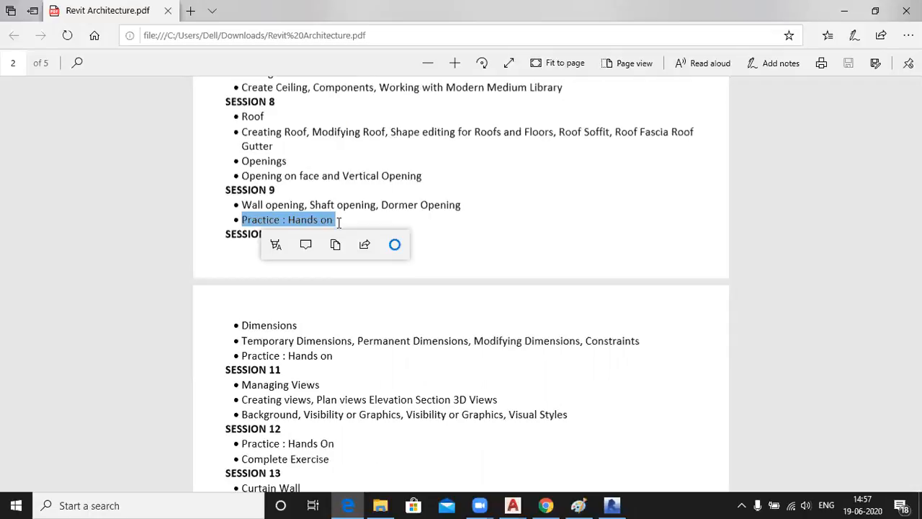
left_click(206, 259)
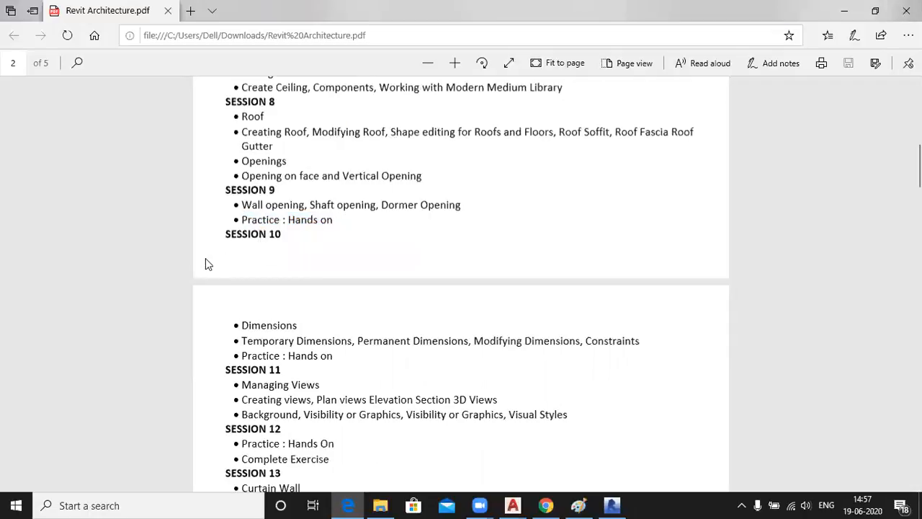